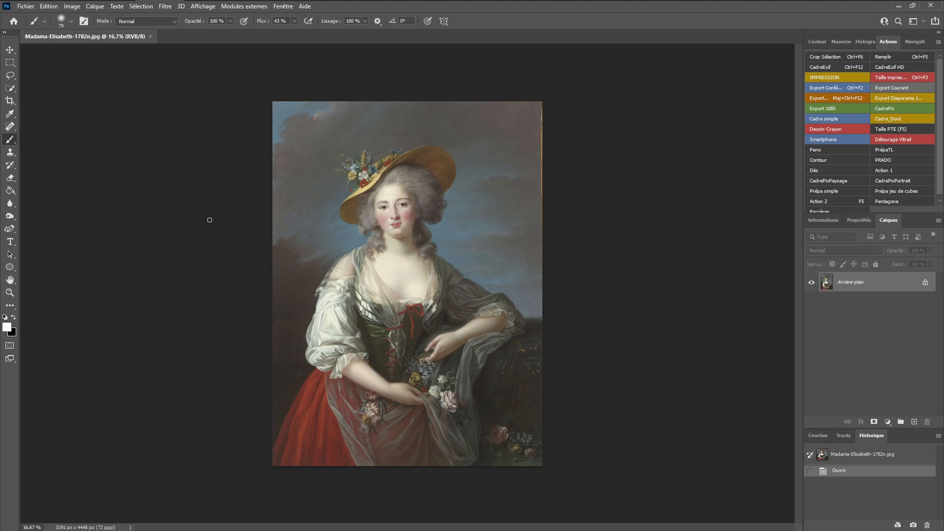
# Select the woman automatically with Select Subject and save the selection as a new channel named Sujet
pyautogui.click(10, 90)
pyautogui.click(340, 22)
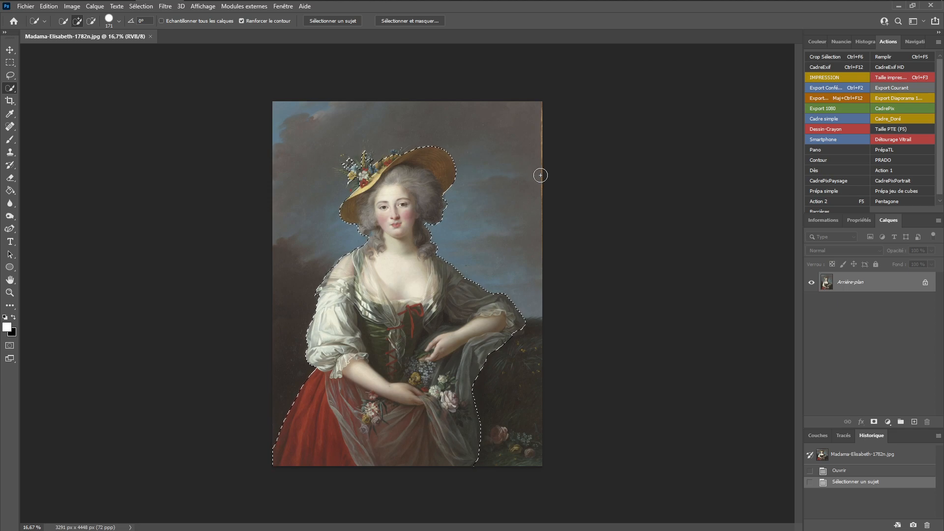
pyautogui.click(143, 8)
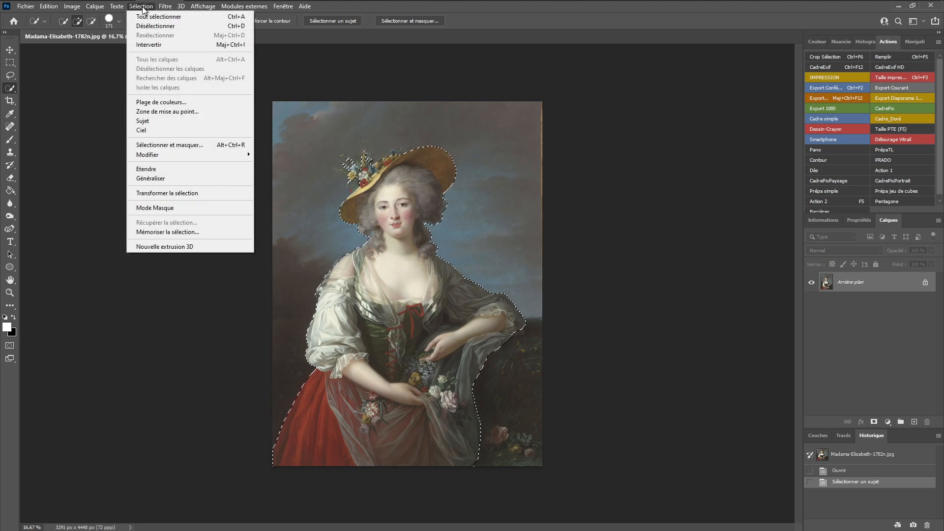
pyautogui.click(171, 235)
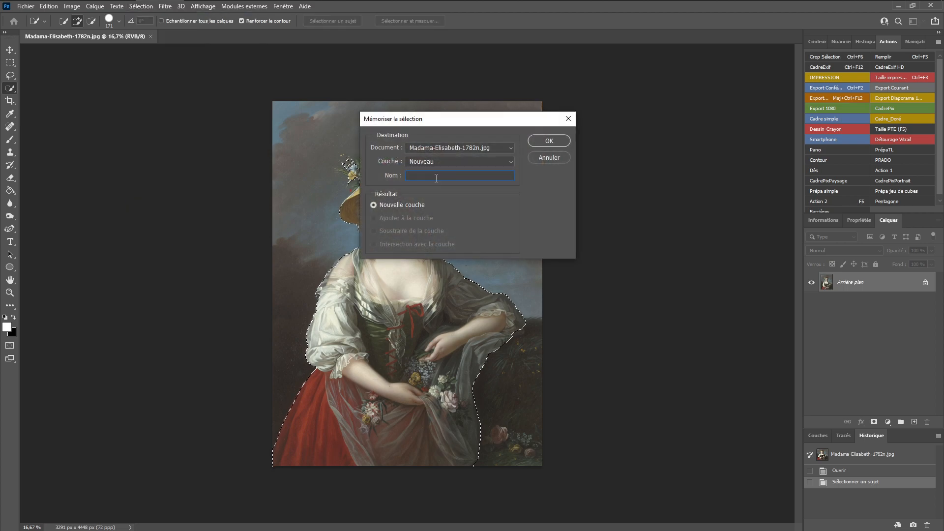
pyautogui.write('S')
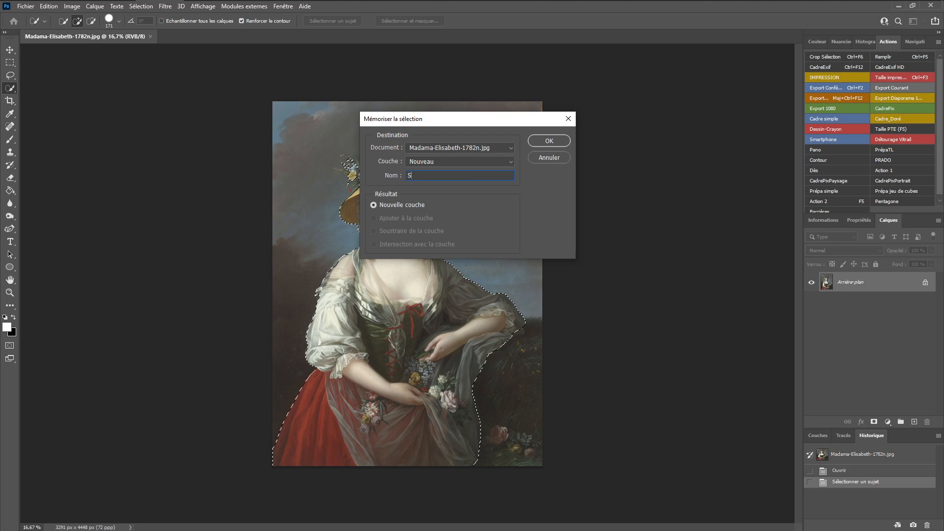
pyautogui.write('ujet')
pyautogui.click(551, 140)
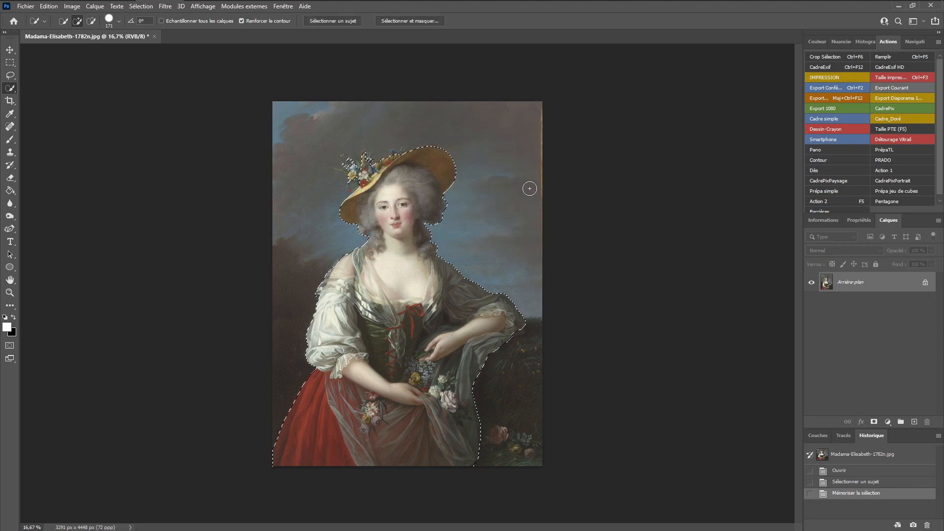
# Turn the selection into a layer mask on the painting and duplicate the masked layer as Base
pyautogui.click(874, 422)
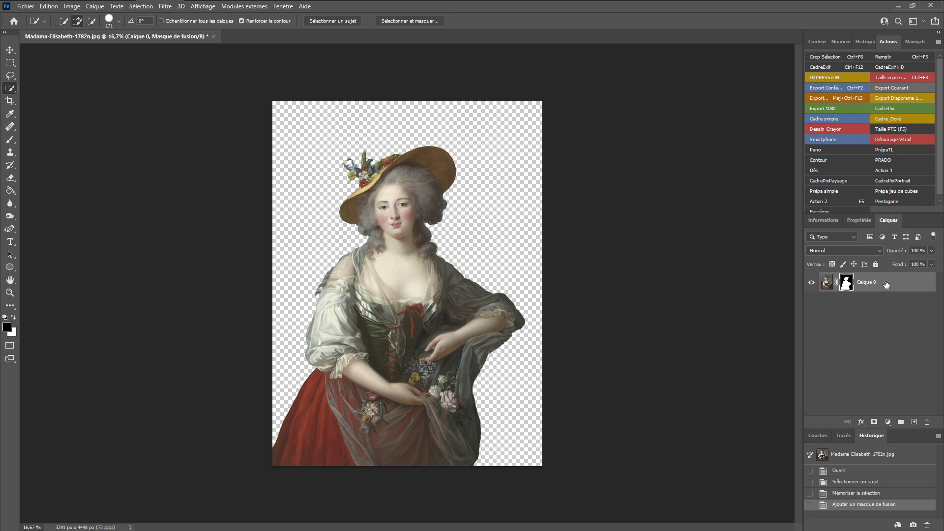
pyautogui.hotkey('ctrl', '2')
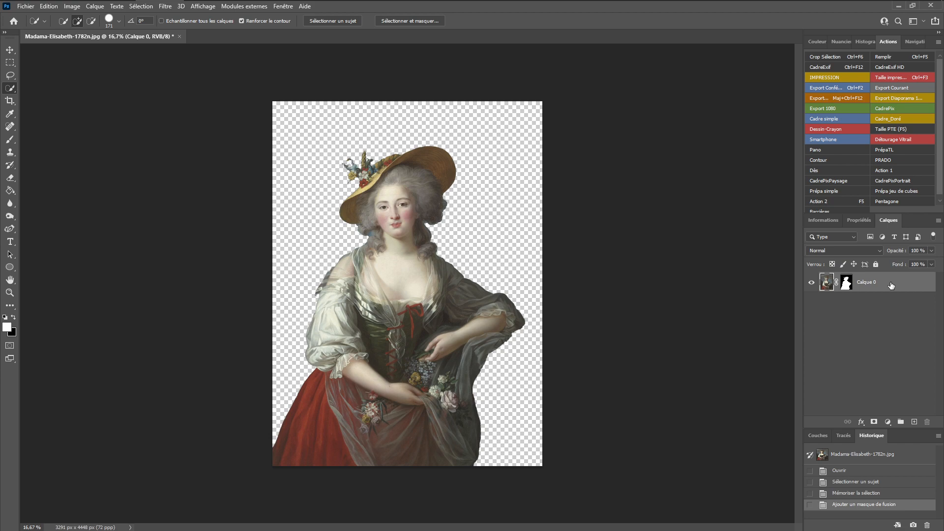
pyautogui.hotkey('ctrl', 'j')
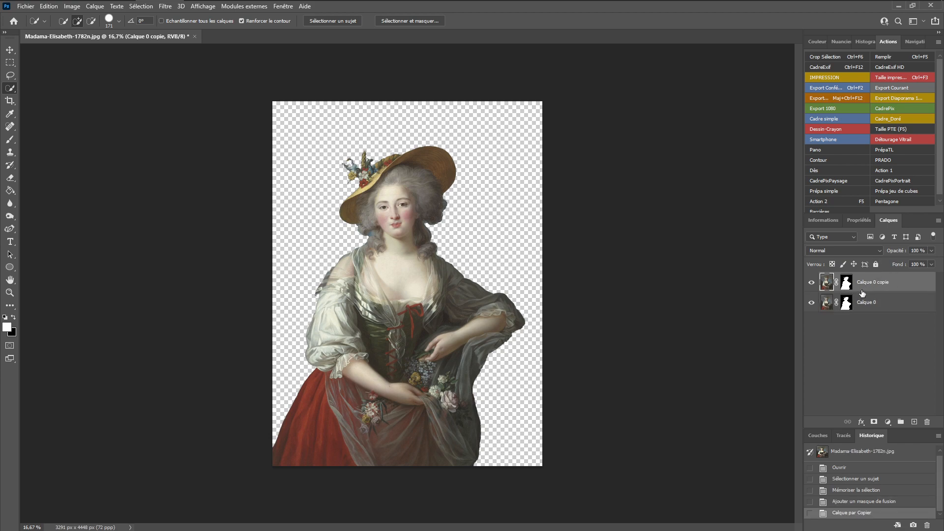
pyautogui.doubleClick(867, 282)
pyautogui.write('Base')
pyautogui.press('Return')
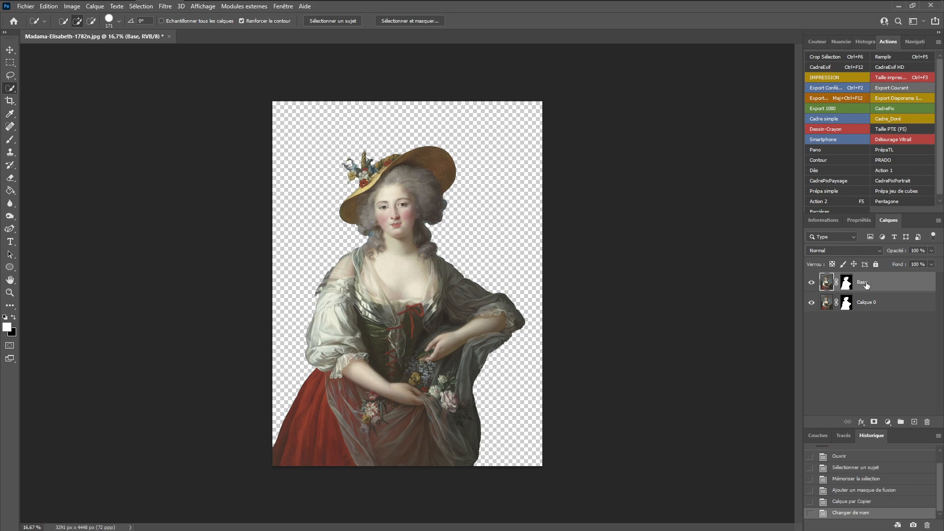
# Hide the original layer Calque 0 and convert the Base layer to a smart object
pyautogui.click(811, 303)
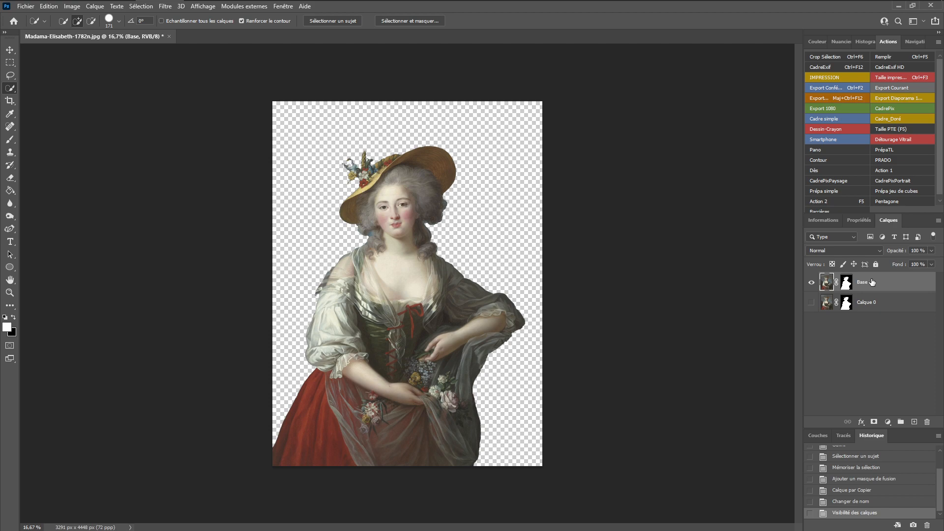
pyautogui.rightClick(872, 282)
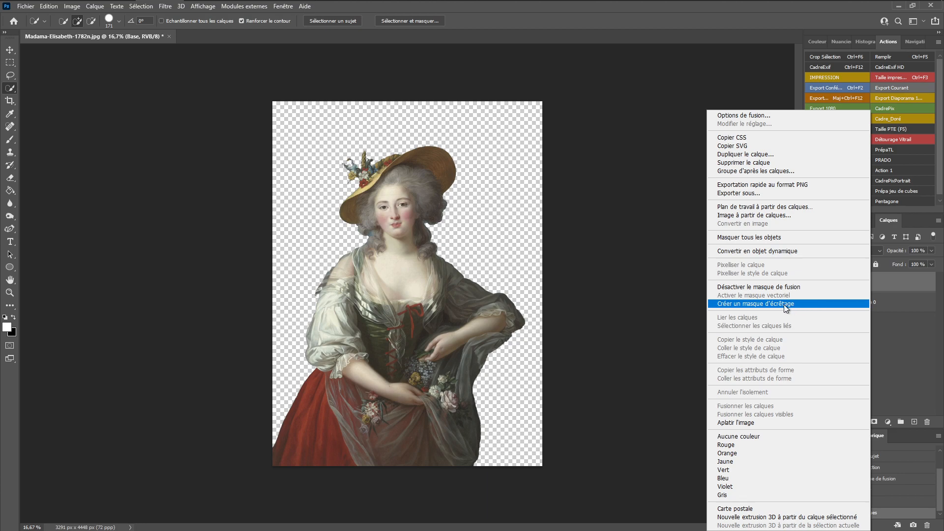
pyautogui.click(756, 252)
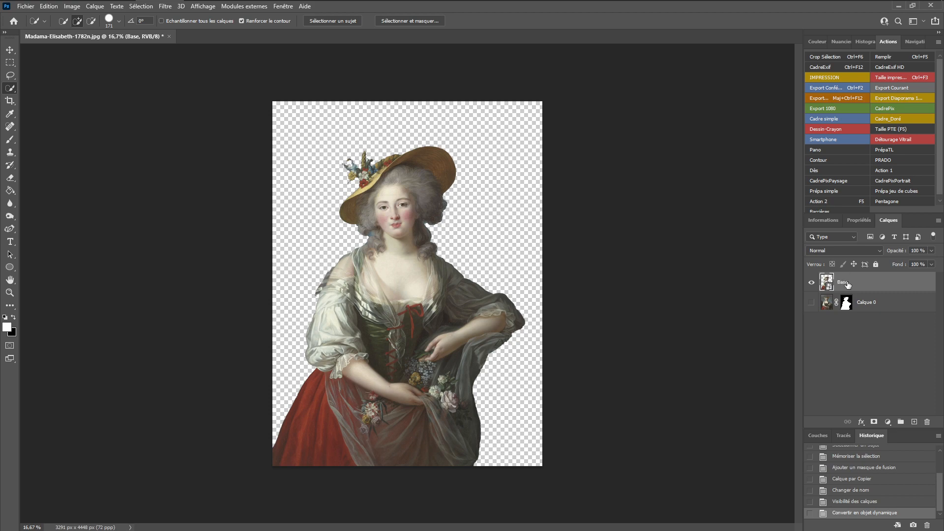
# Put the Base layer in a new group named Prépa Dessin
pyautogui.moveTo(853, 282); pyautogui.dragTo(901, 422)
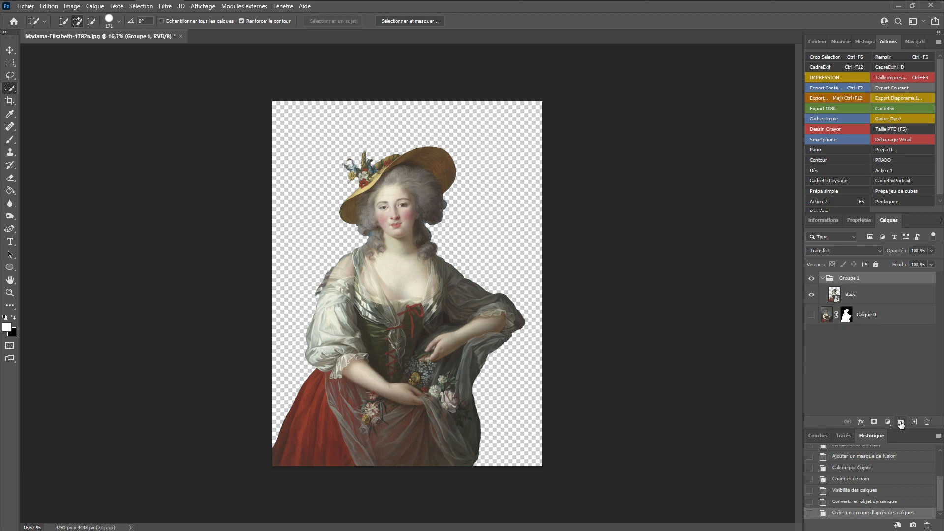
pyautogui.doubleClick(851, 278)
pyautogui.write('P')
# Add a Hue/Saturation adjustment layer above Base with the saturation set to -100
pyautogui.click(842, 295)
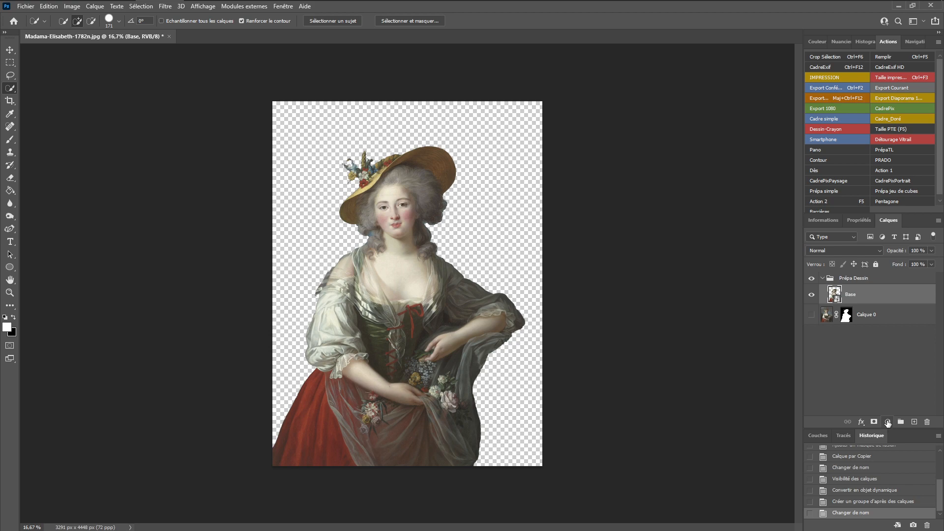
pyautogui.click(887, 422)
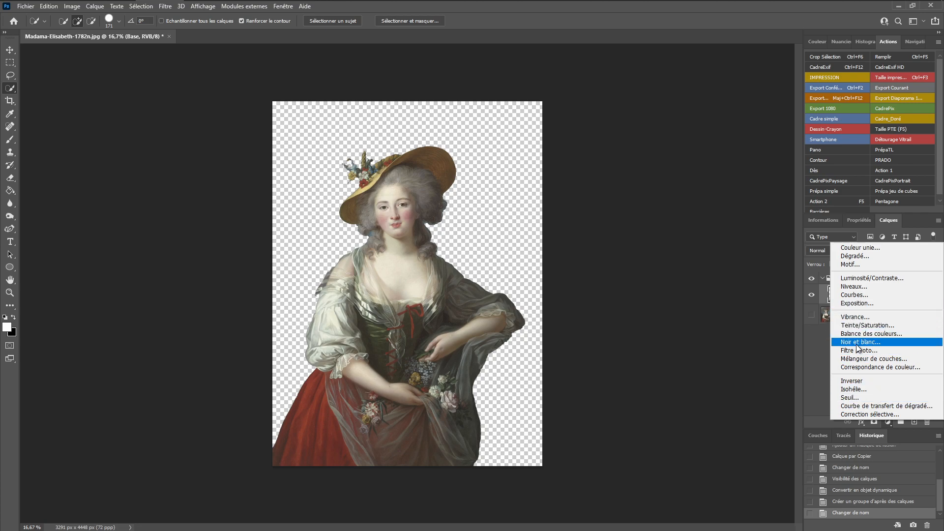
pyautogui.click(861, 324)
pyautogui.moveTo(871, 311); pyautogui.dragTo(746, 309)
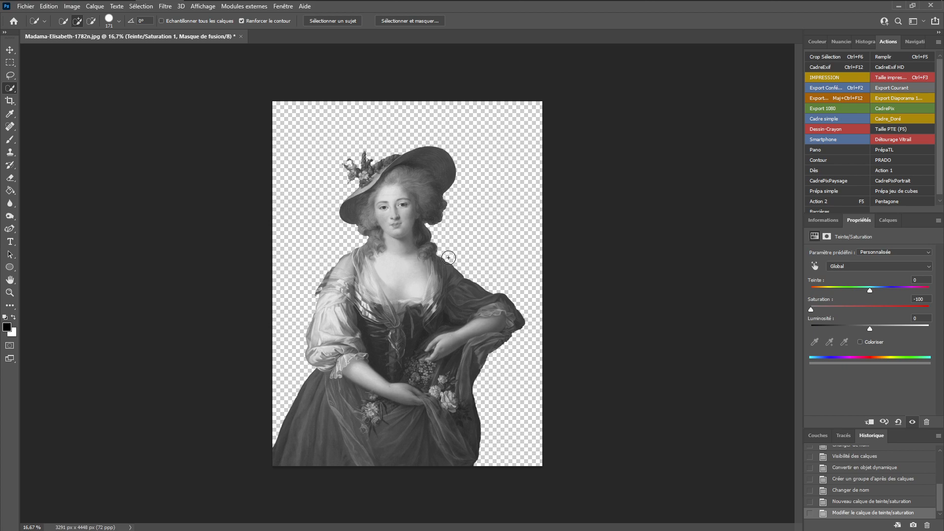
pyautogui.click(884, 217)
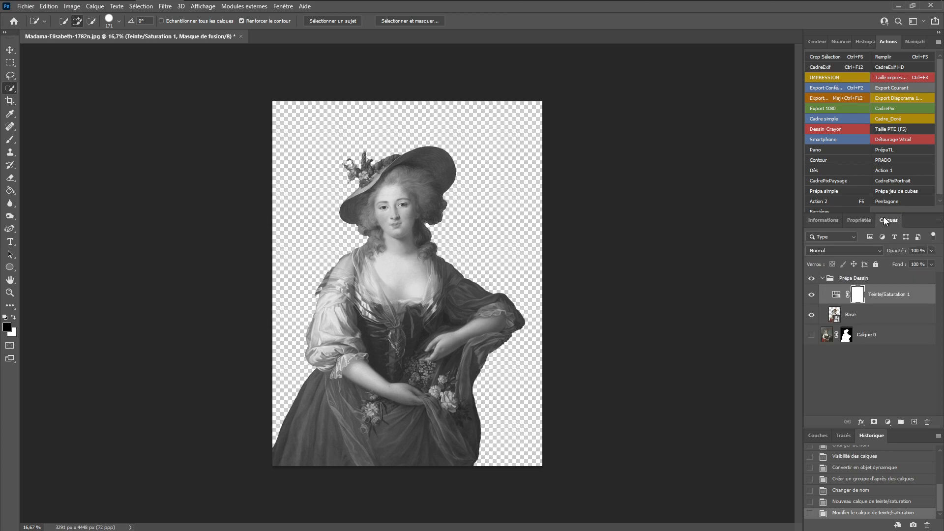
# Duplicate the Base layer and name the copy Traitement
pyautogui.click(843, 315)
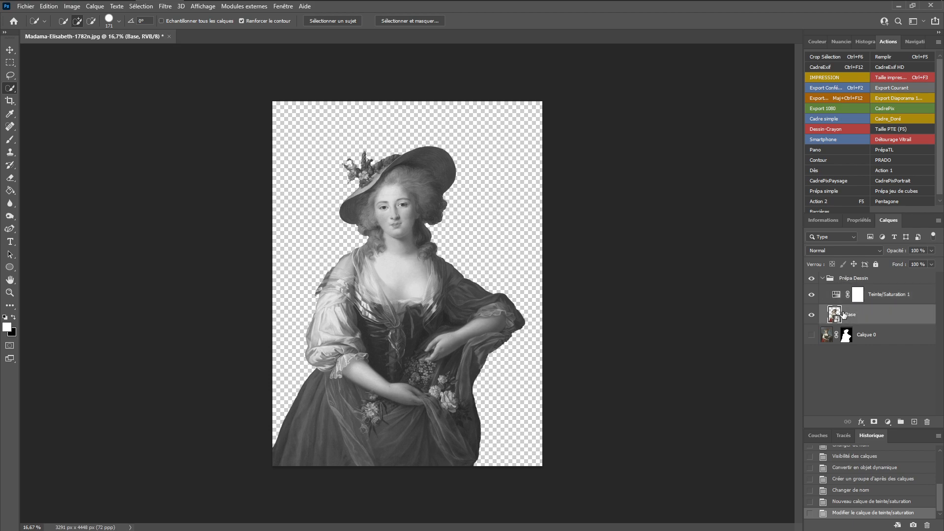
pyautogui.hotkey('ctrl', 'j')
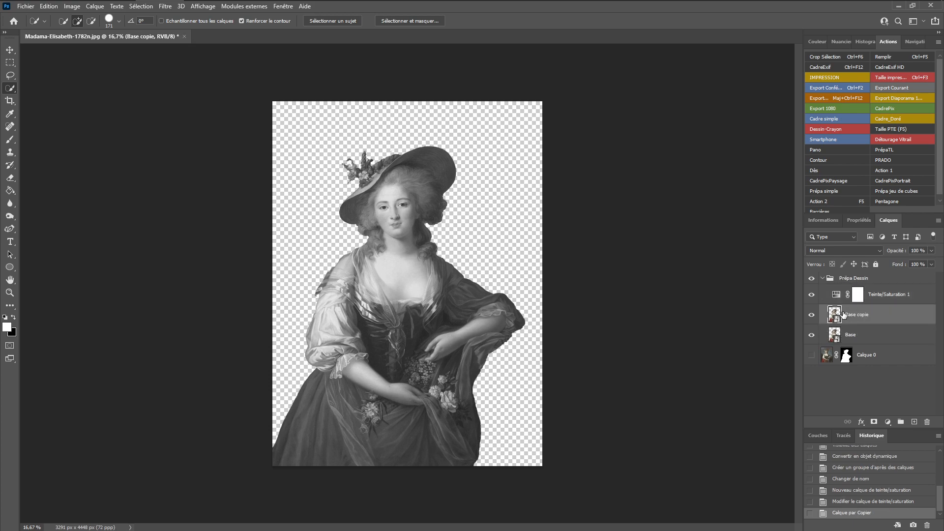
pyautogui.doubleClick(850, 314)
pyautogui.write('Traitement')
pyautogui.press('Return')
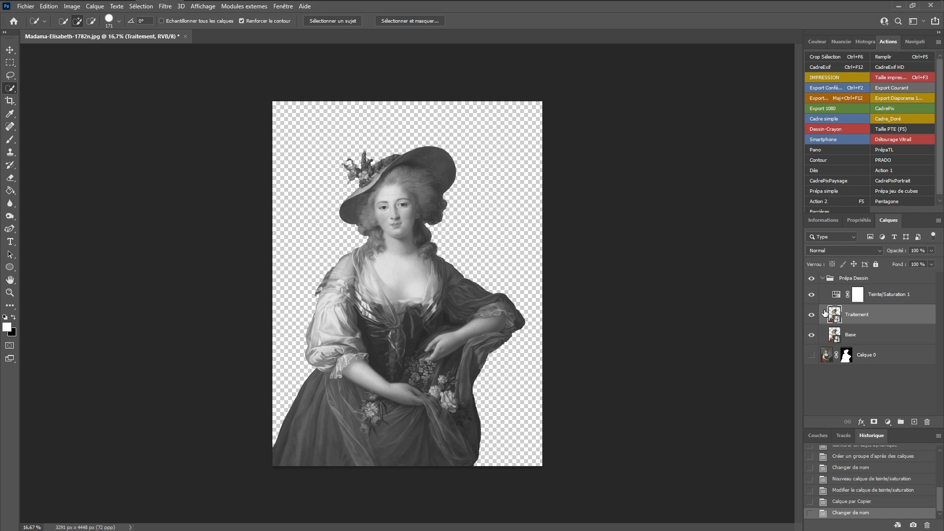
# Invert the Traitement layer and set its blending mode to Densité couleur - (Color Dodge)
pyautogui.hotkey('ctrl', 'i')
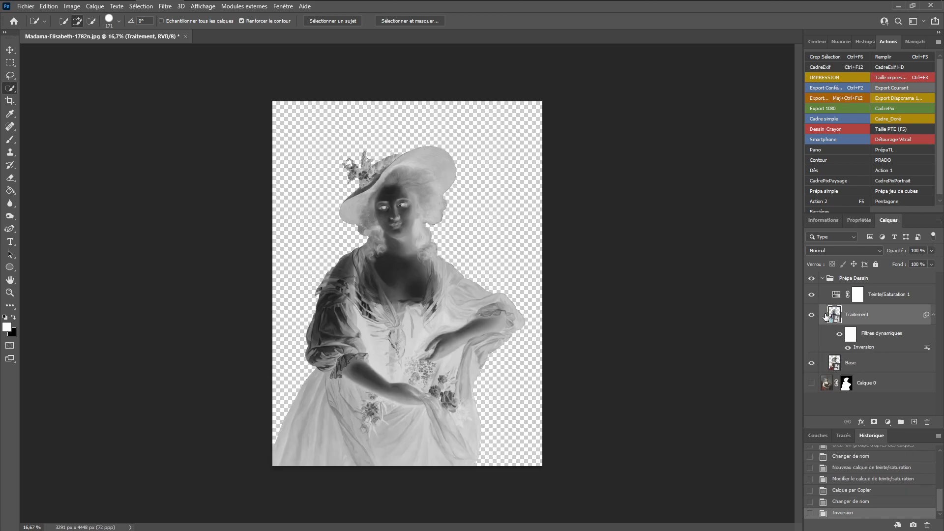
pyautogui.click(881, 249)
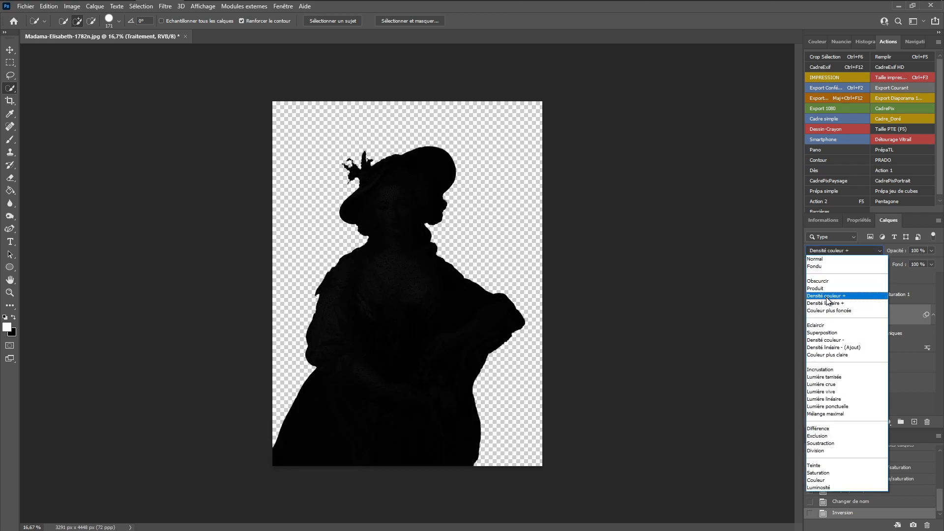
pyautogui.click(825, 340)
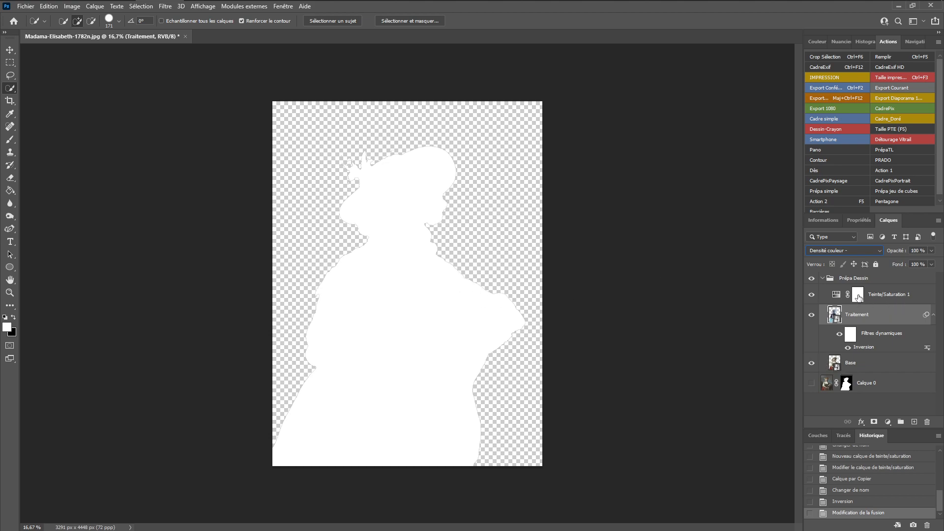
pyautogui.click(164, 7)
pyautogui.moveTo(180, 160)
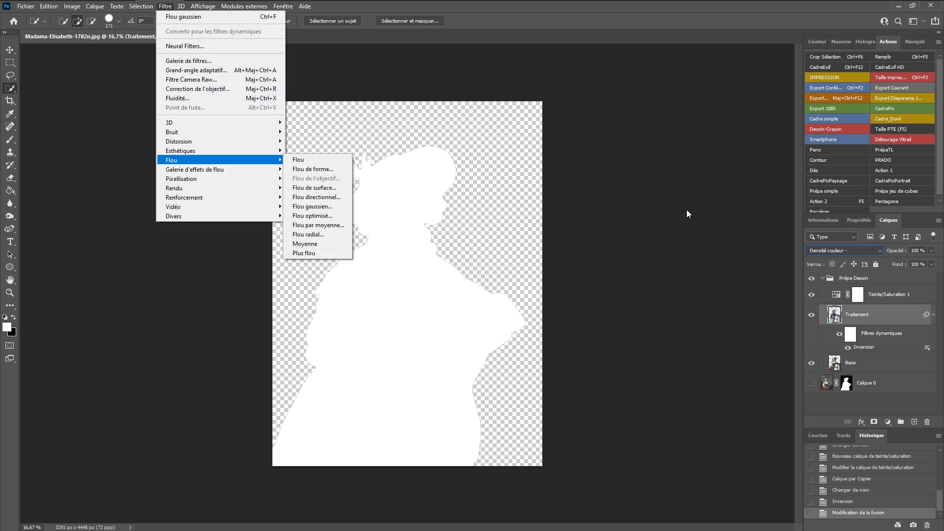
pyautogui.click(664, 210)
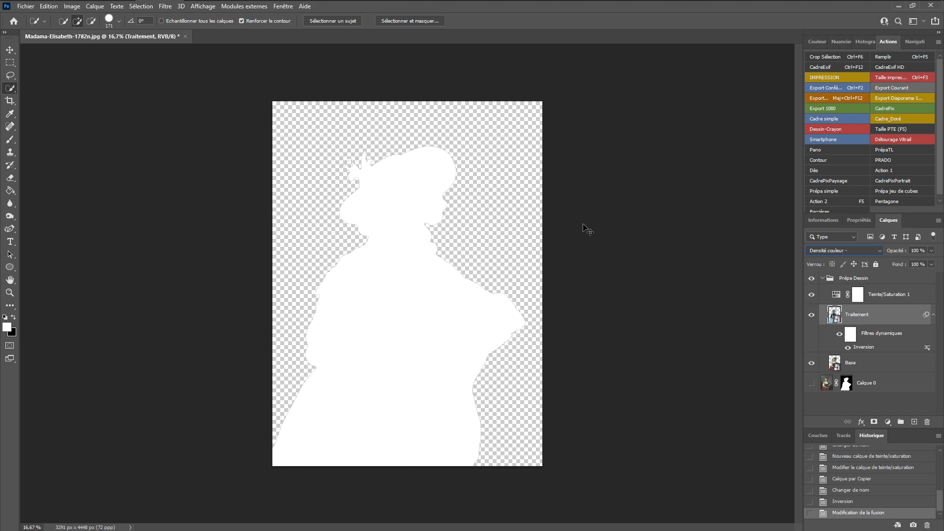
# Apply a Gaussian blur with a radius of 8 pixels to the Traitement layer, checking the face at 100%
pyautogui.hotkey('ctrl', '1')
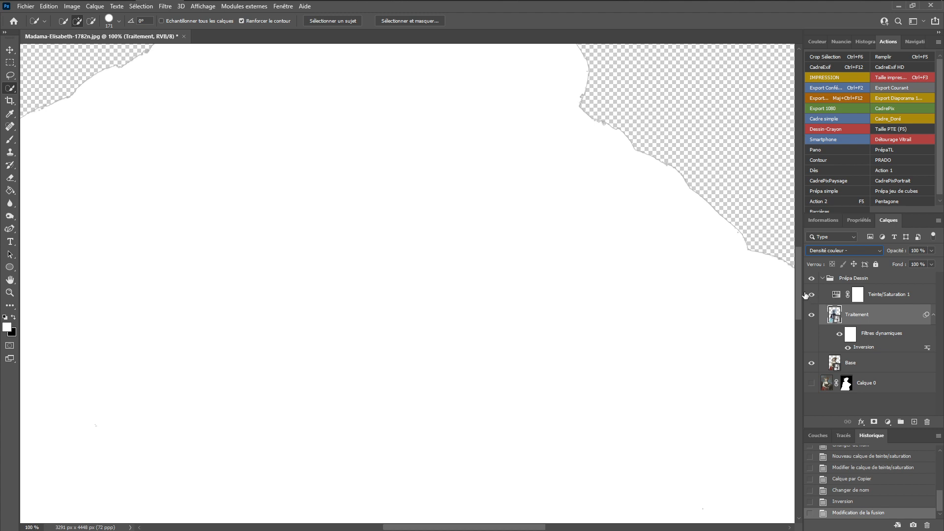
pyautogui.moveTo(800, 290)
pyautogui.mouseDown()
pyautogui.moveTo(796, 202)
pyautogui.moveTo(796, 215)
pyautogui.mouseUp()
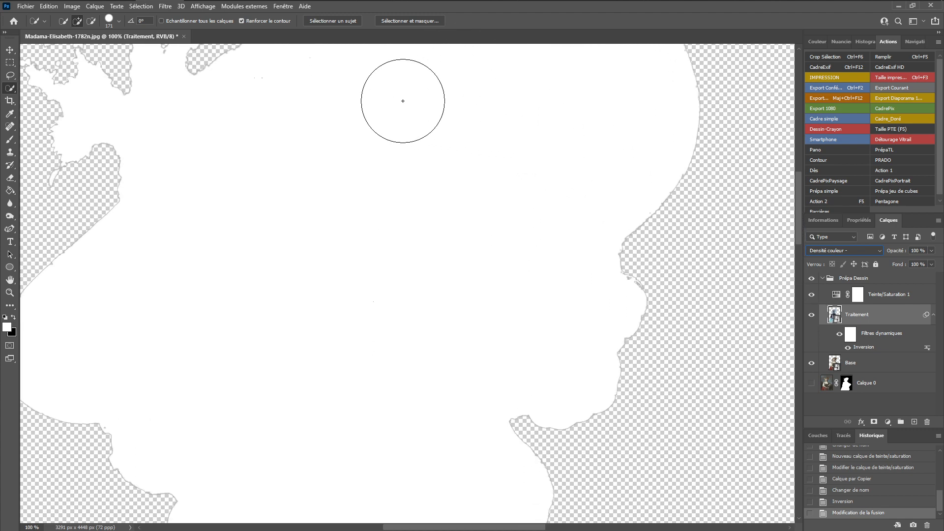
pyautogui.click(167, 7)
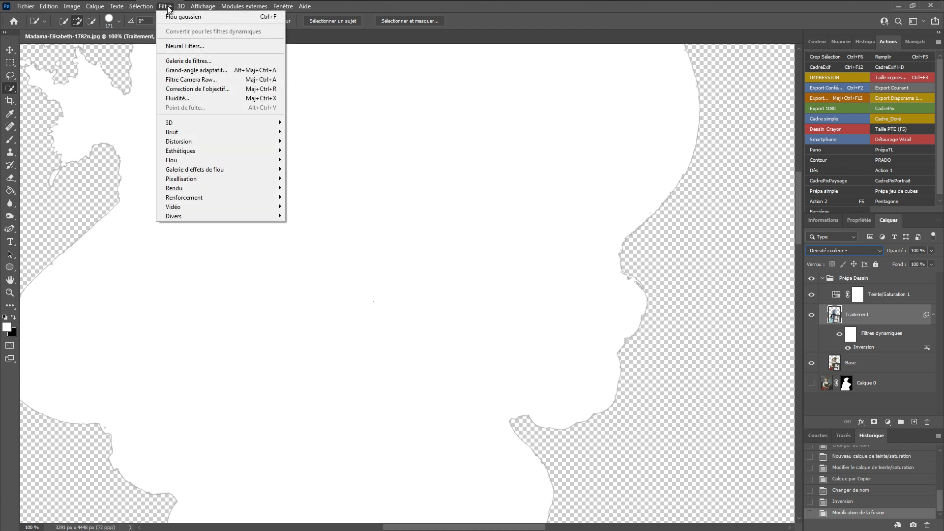
pyautogui.moveTo(187, 164)
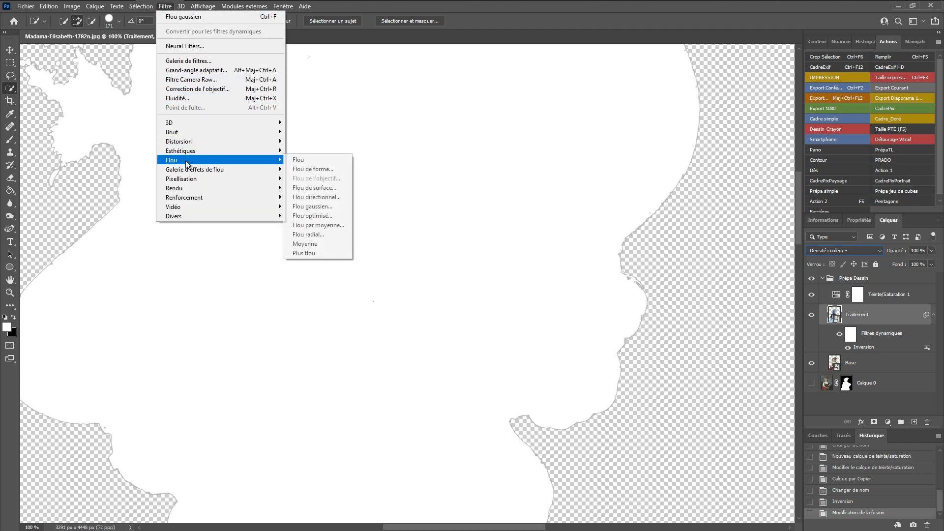
pyautogui.click(324, 207)
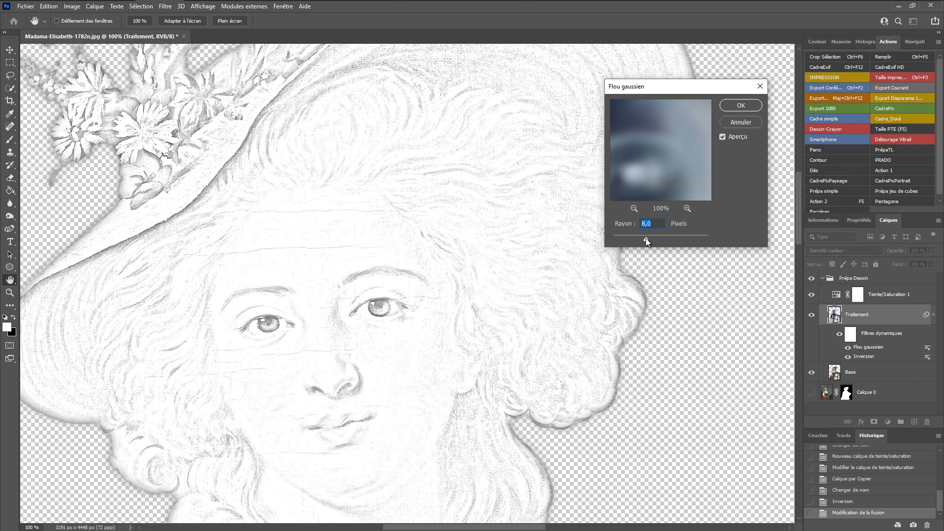
pyautogui.moveTo(645, 238); pyautogui.dragTo(650, 238)
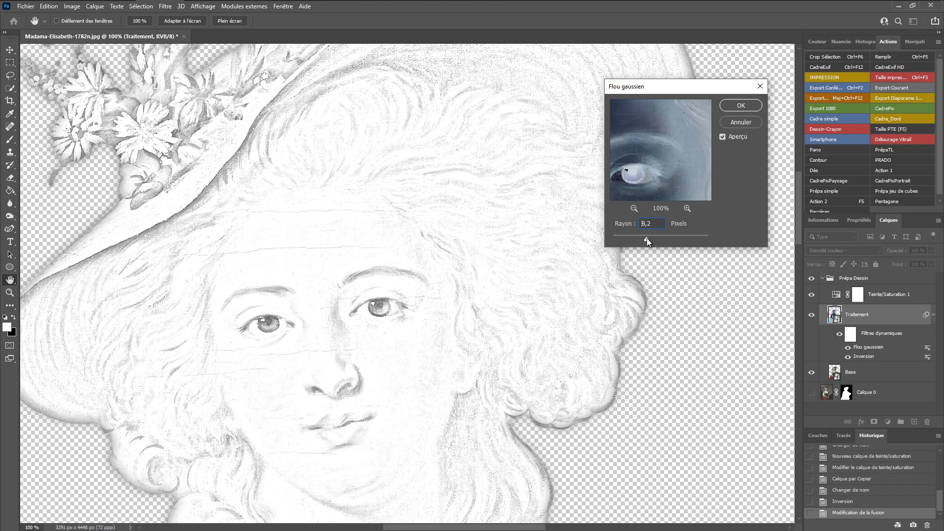
pyautogui.moveTo(647, 238); pyautogui.dragTo(646, 238)
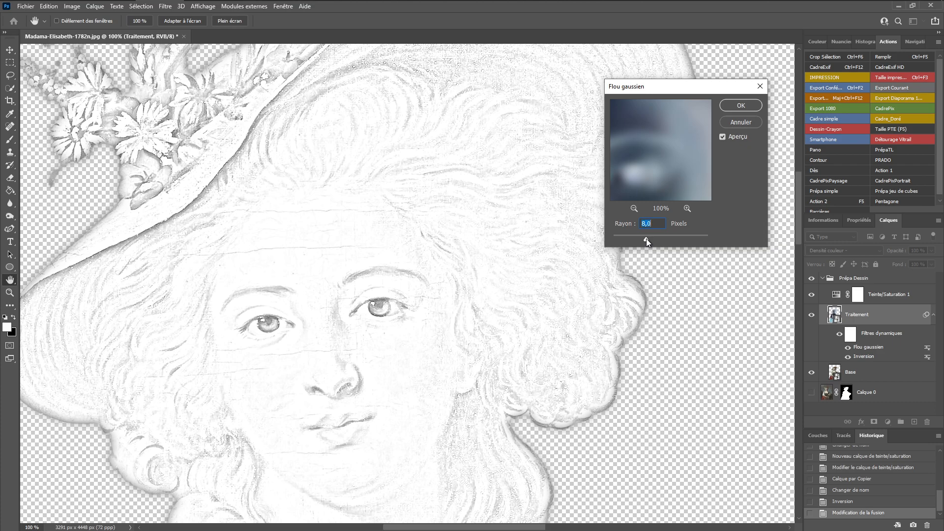
pyautogui.click(741, 106)
pyautogui.press('w')
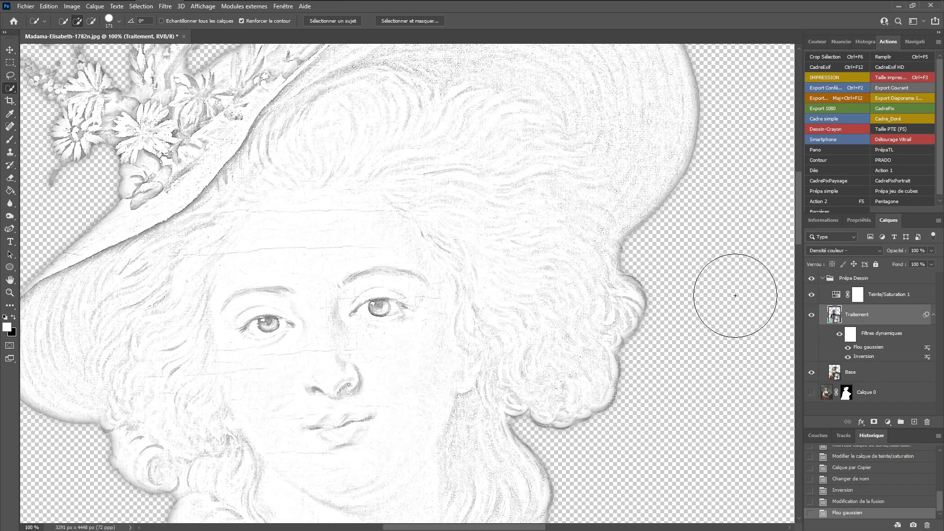
# Add a Levels adjustment layer above Teinte/Saturation 1 with the midtones set to 0.50, checking the darkened lines on the figure
pyautogui.click(874, 295)
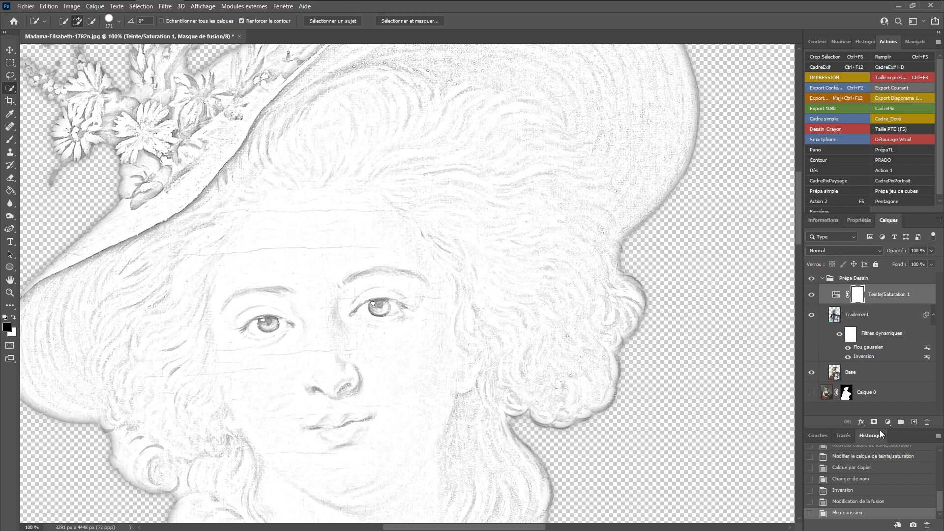
pyautogui.click(888, 422)
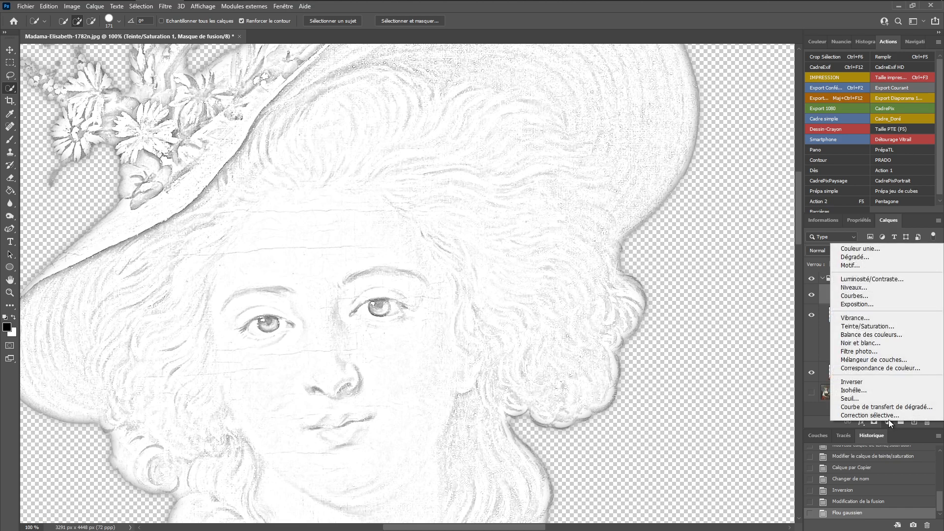
pyautogui.click(863, 288)
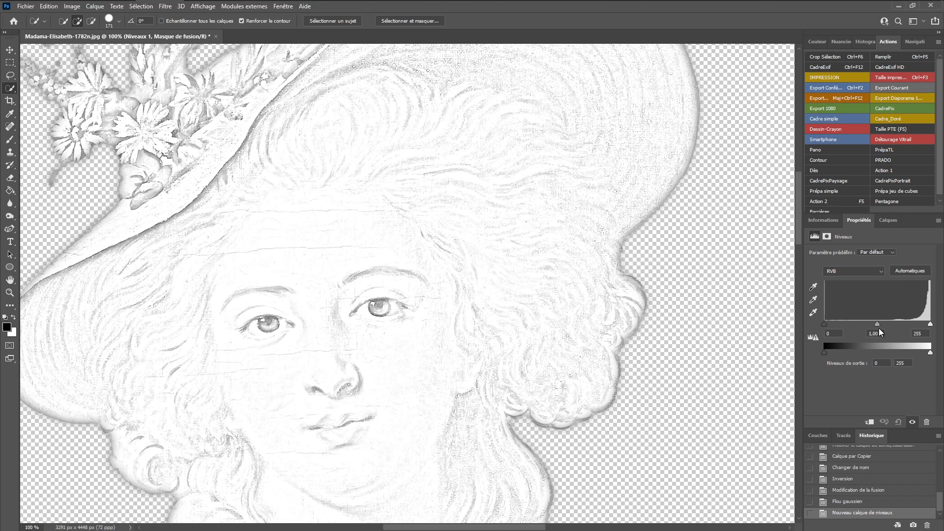
pyautogui.moveTo(877, 323); pyautogui.dragTo(899, 324)
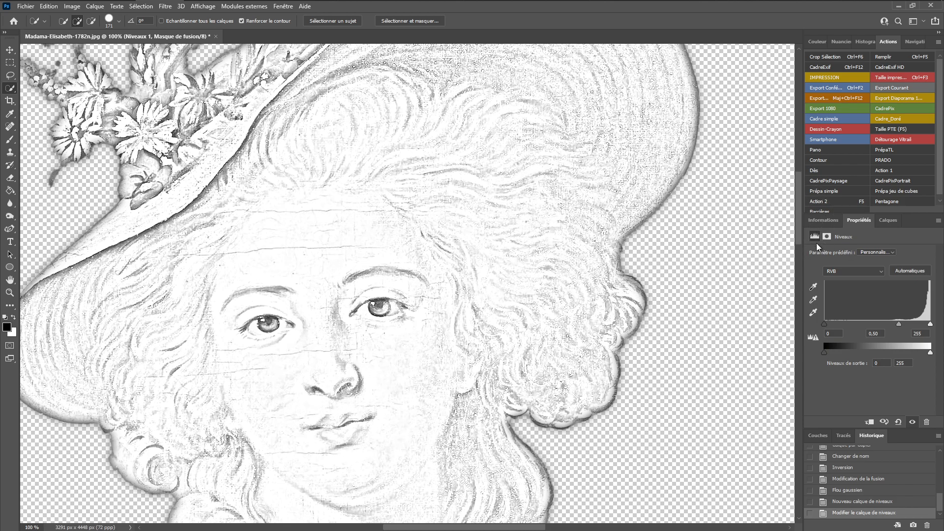
pyautogui.scroll(-3, 616, 235)
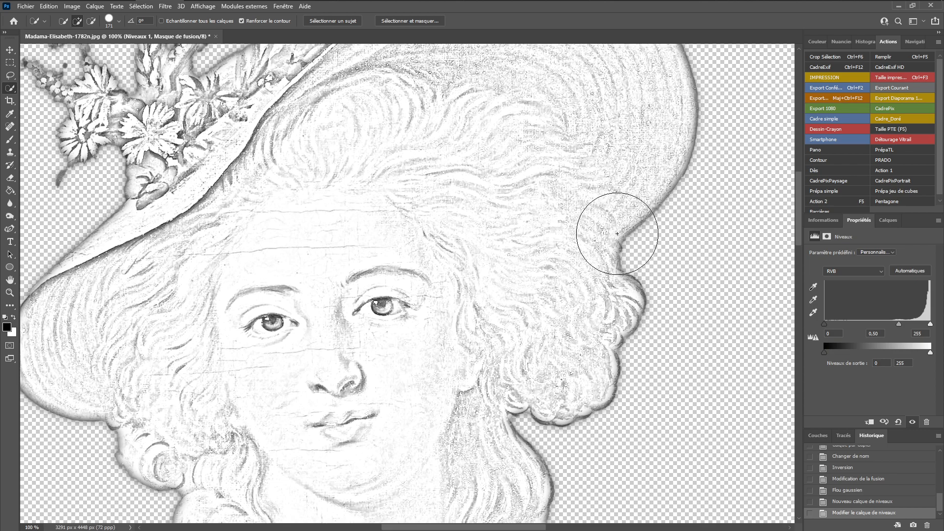
pyautogui.scroll(-8, 617, 235)
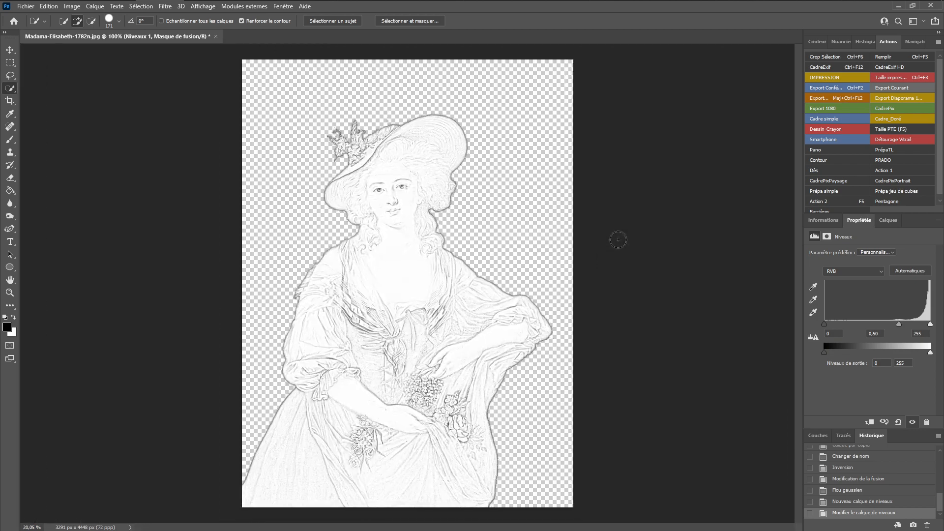
pyautogui.scroll(4, 384, 206)
pyautogui.scroll(-2, 385, 230)
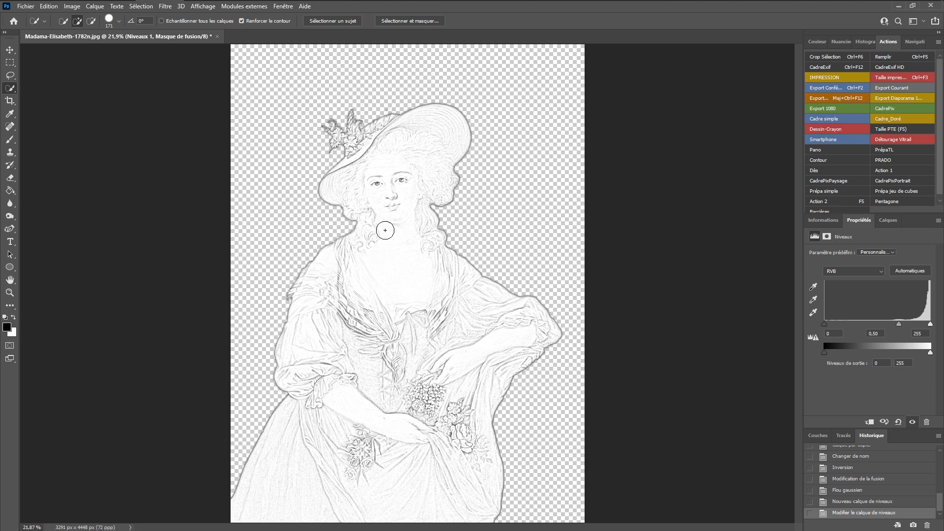
# Merge copies of the layers from Niveaux 1 down to Base into a new layer and name it DESSIN
pyautogui.click(888, 220)
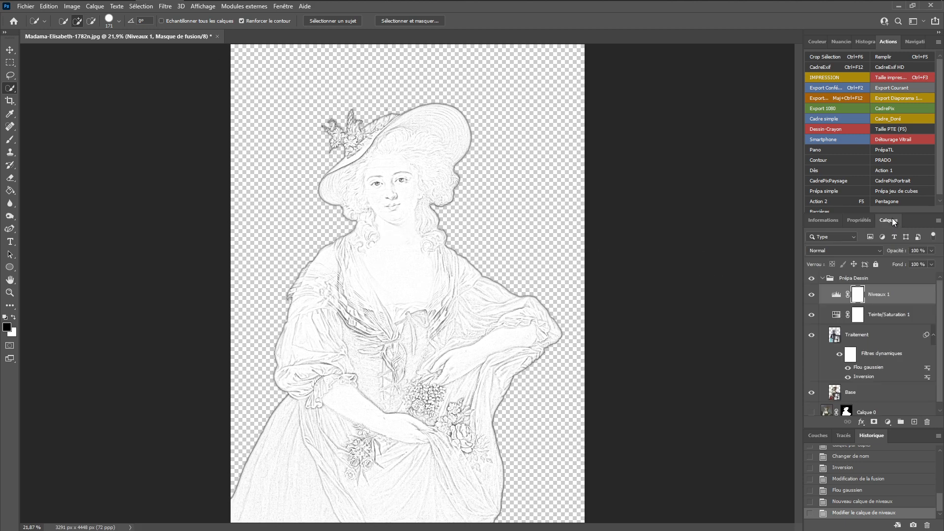
pyautogui.keyDown('shift'); pyautogui.click(855, 395); pyautogui.keyUp('shift')
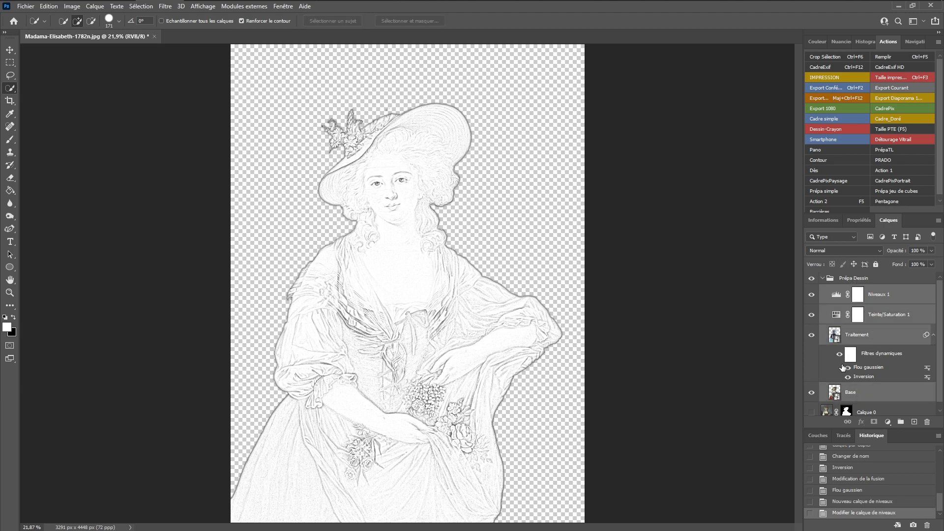
pyautogui.hotkey('ctrl', 'alt', 'e')
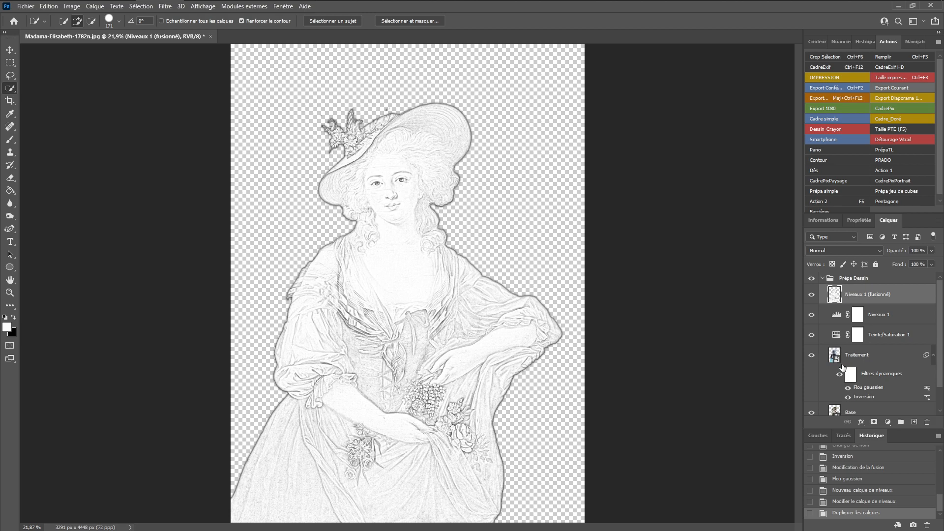
pyautogui.doubleClick(856, 295)
pyautogui.write('DESSIN')
pyautogui.press('Return')
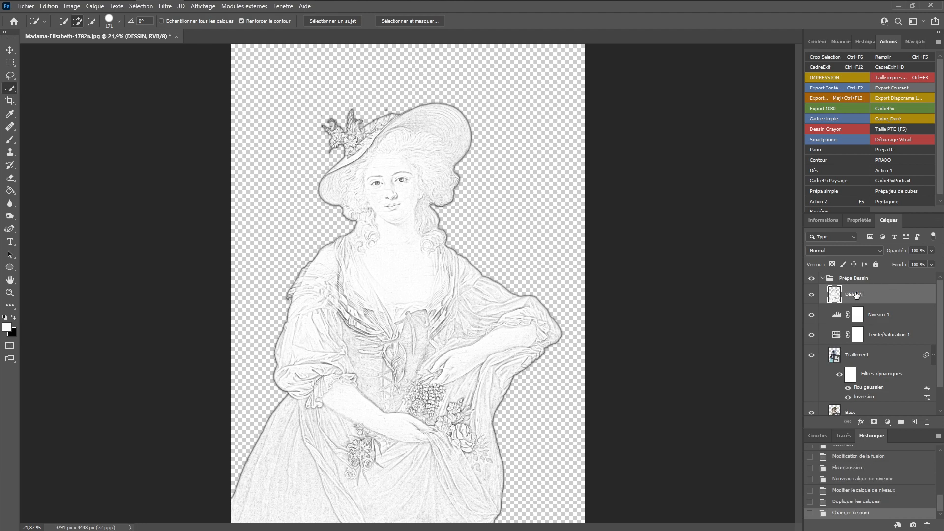
# Move the DESSIN layer out above the Prépa Dessin group, then collapse and hide that group
pyautogui.moveTo(860, 294); pyautogui.dragTo(857, 277)
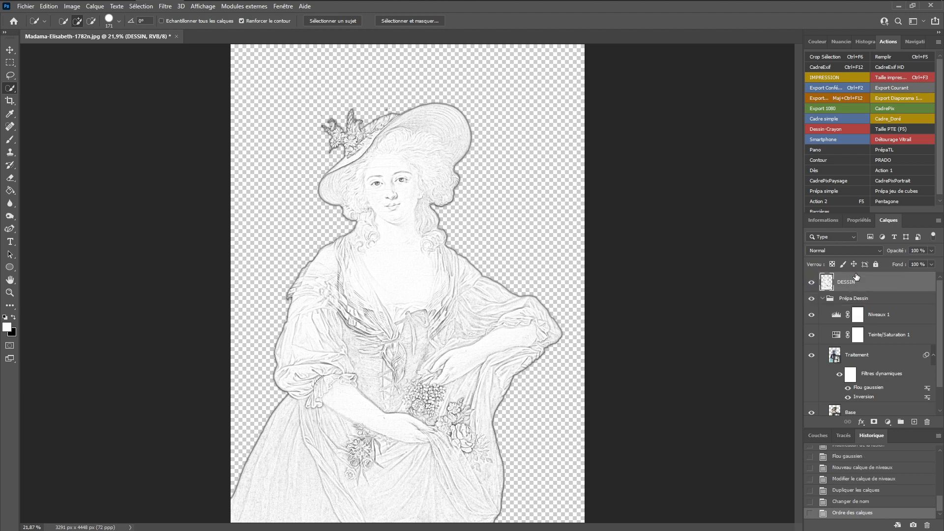
pyautogui.click(824, 299)
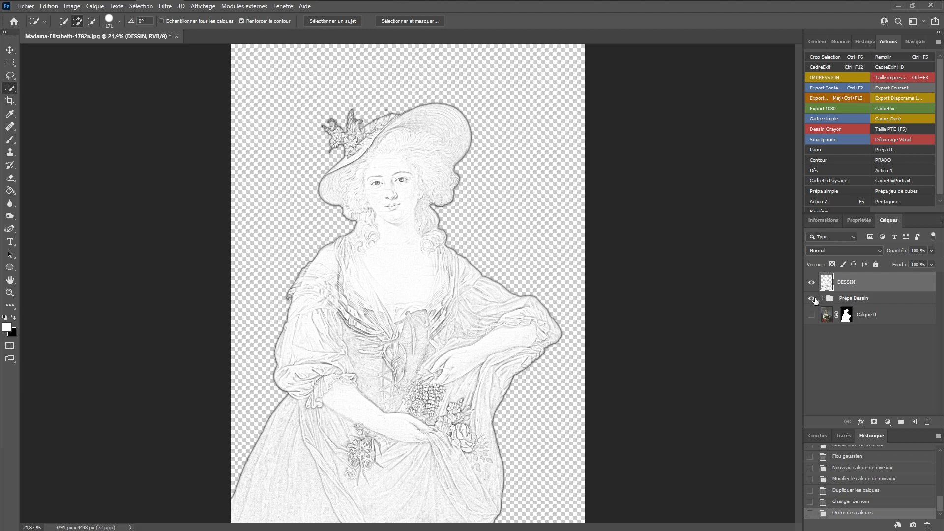
pyautogui.click(811, 299)
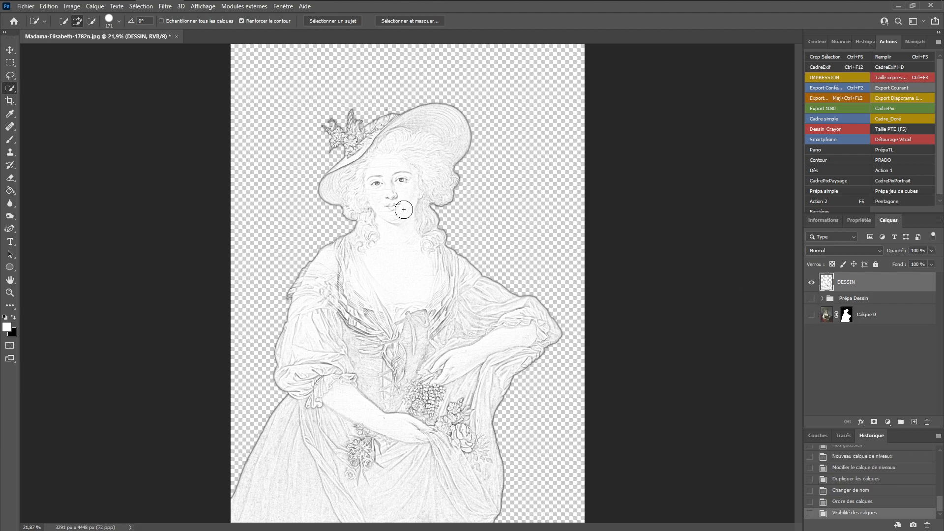
# Load the woman's cut-out outline as a new selection with Récupérer la sélection (Load Selection)
pyautogui.scroll(3, 416, 190)
pyautogui.scroll(-4, 416, 190)
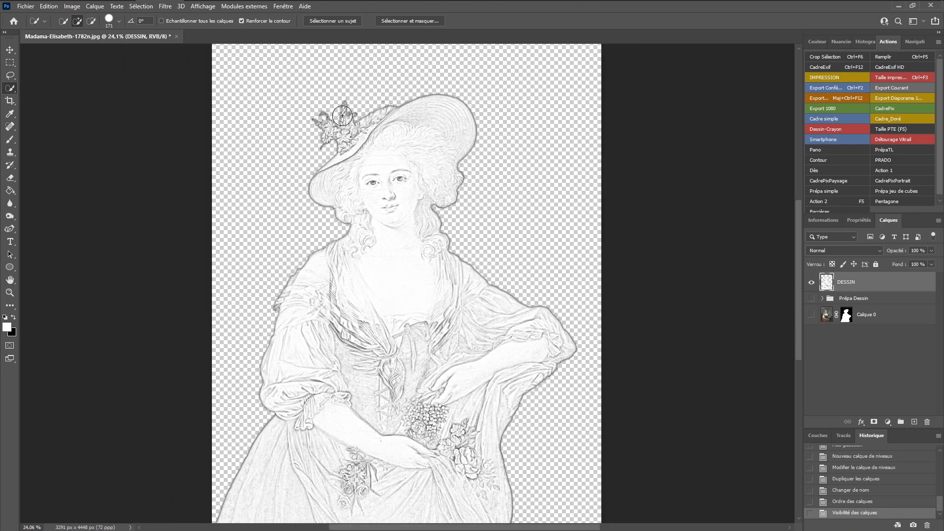
pyautogui.click(140, 8)
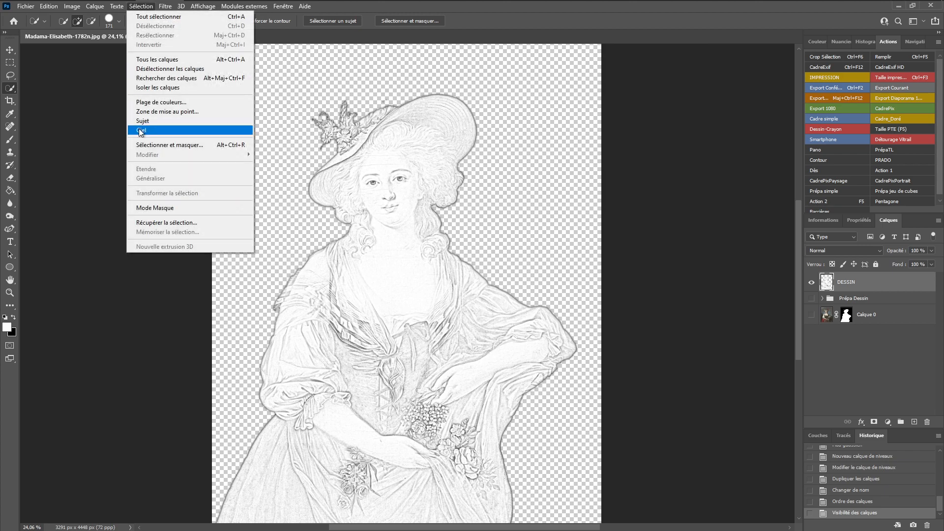
pyautogui.click(157, 223)
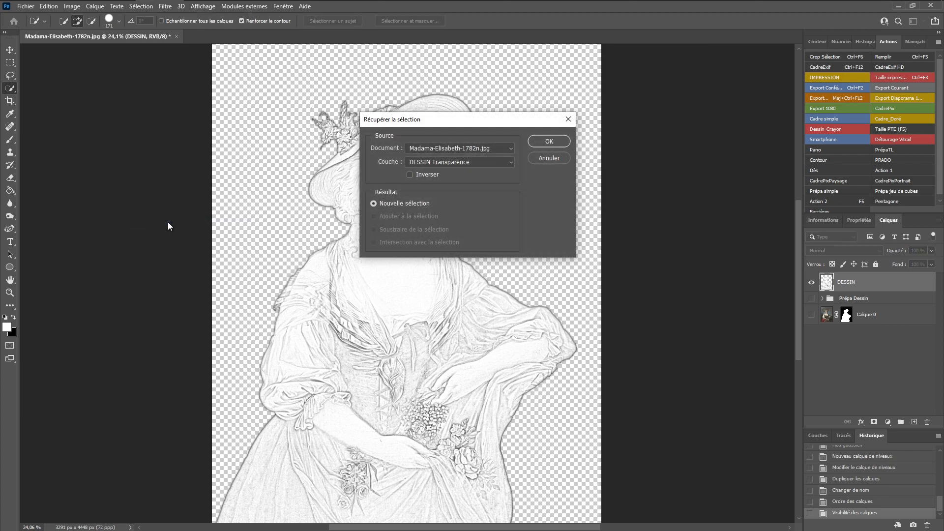
pyautogui.click(512, 164)
pyautogui.click(442, 185)
pyautogui.click(548, 143)
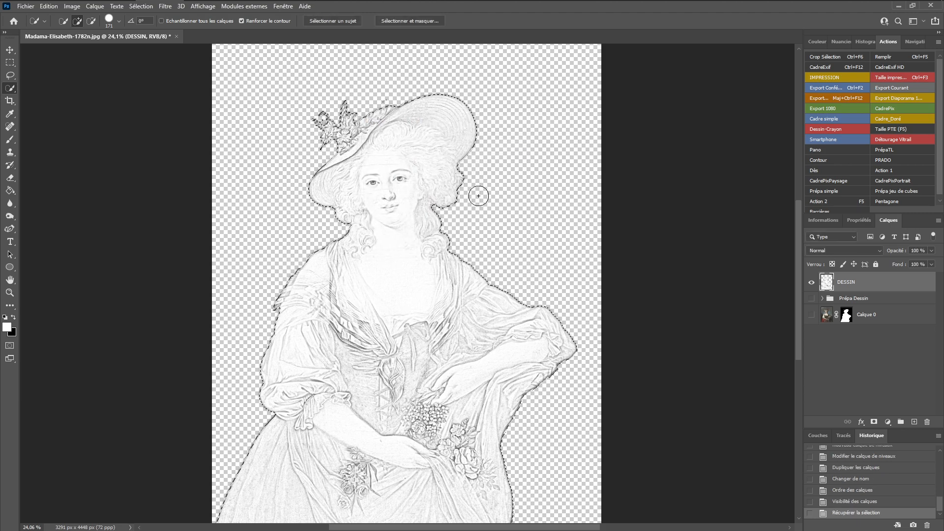
# Contract the selection around the woman by 10 pixels
pyautogui.click(141, 6)
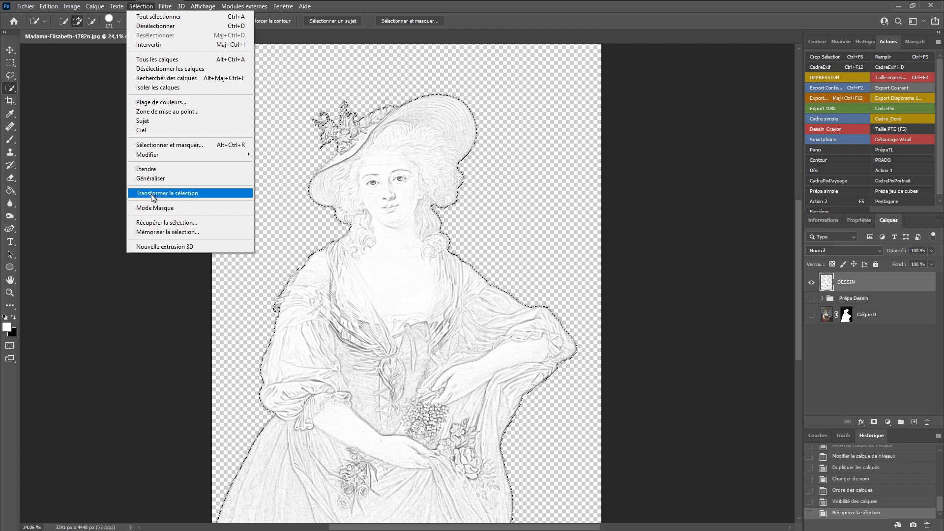
pyautogui.moveTo(163, 155)
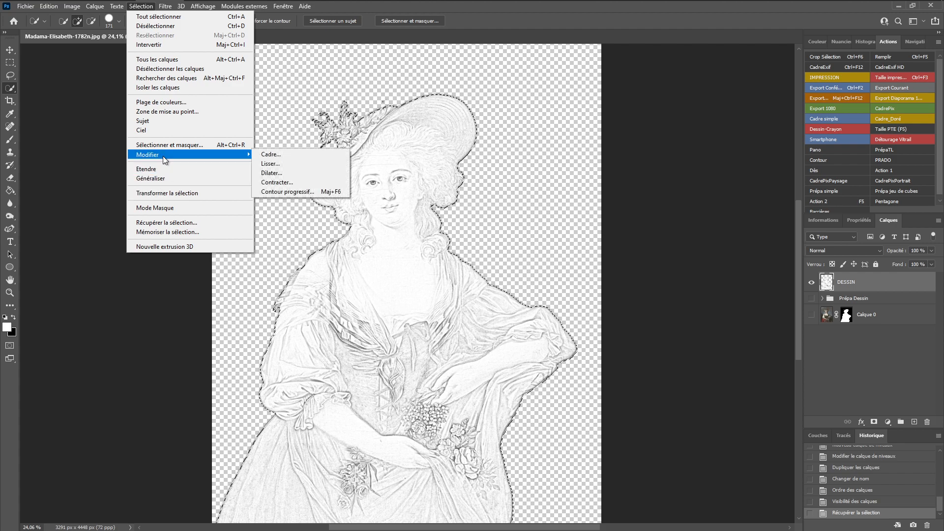
pyautogui.click(269, 184)
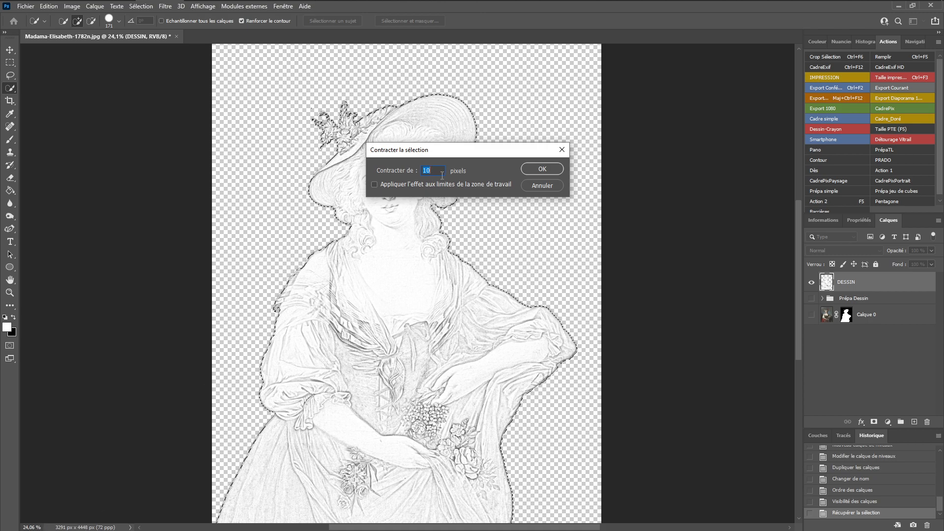
pyautogui.click(544, 169)
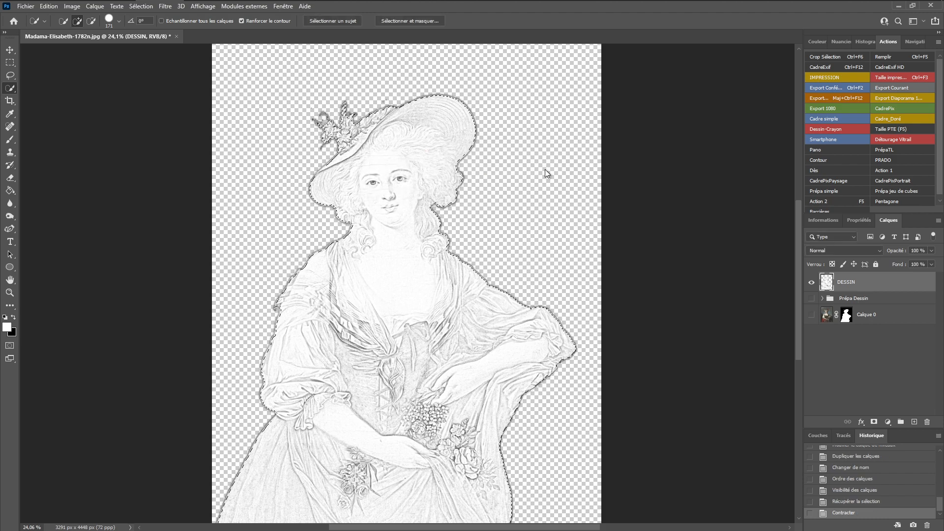
# Feather the selection with a 10-pixel radius and turn it into a layer mask on DESSIN
pyautogui.click(93, 7)
pyautogui.moveTo(155, 8)
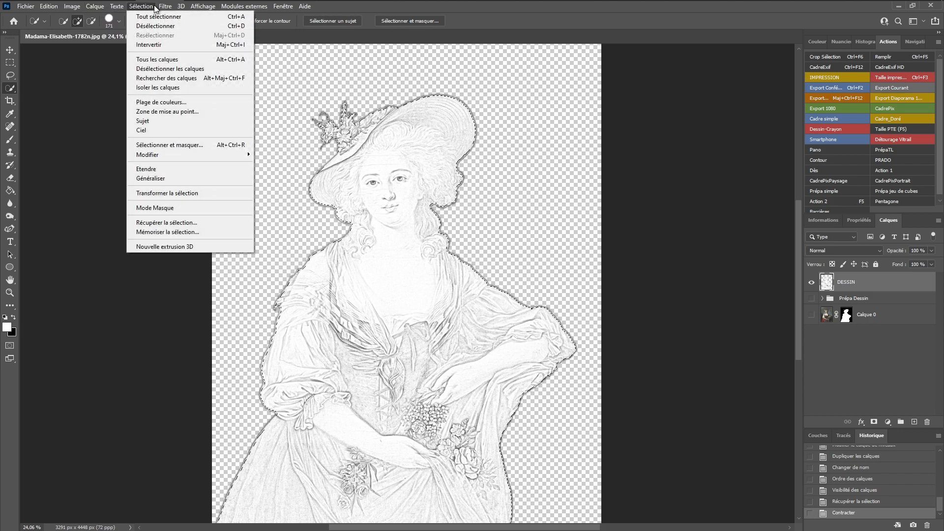
pyautogui.moveTo(174, 155)
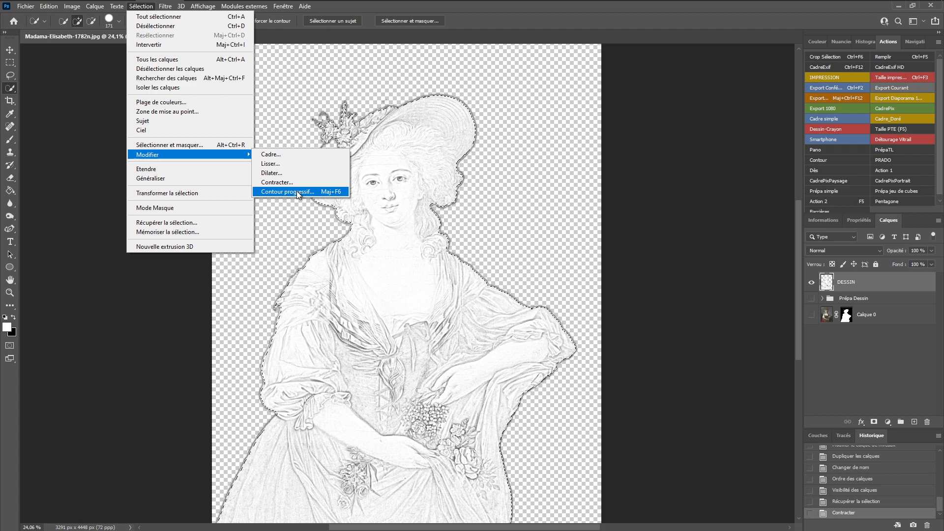
pyautogui.click(296, 192)
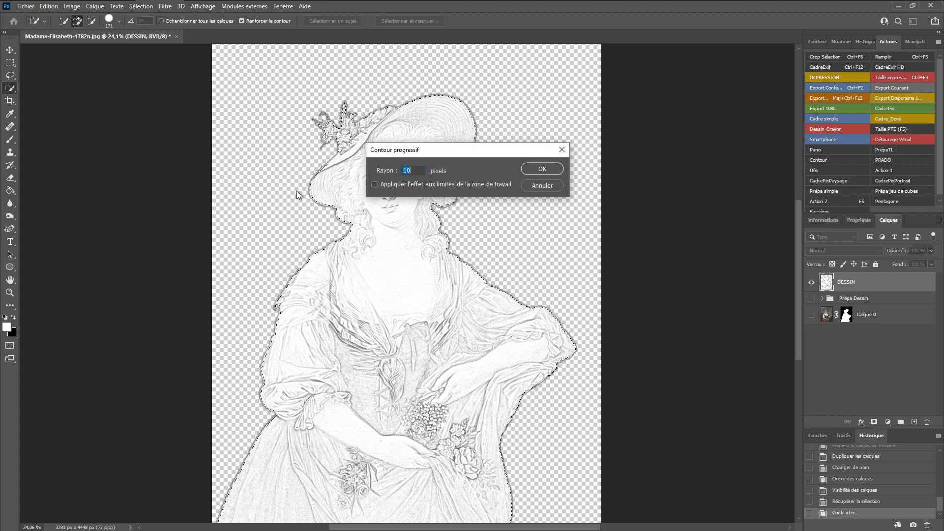
pyautogui.click(538, 169)
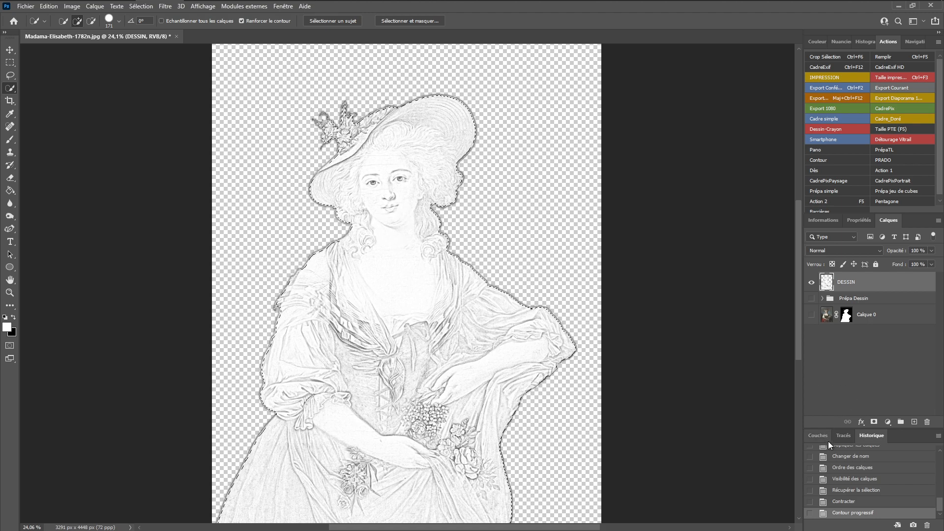
pyautogui.click(875, 422)
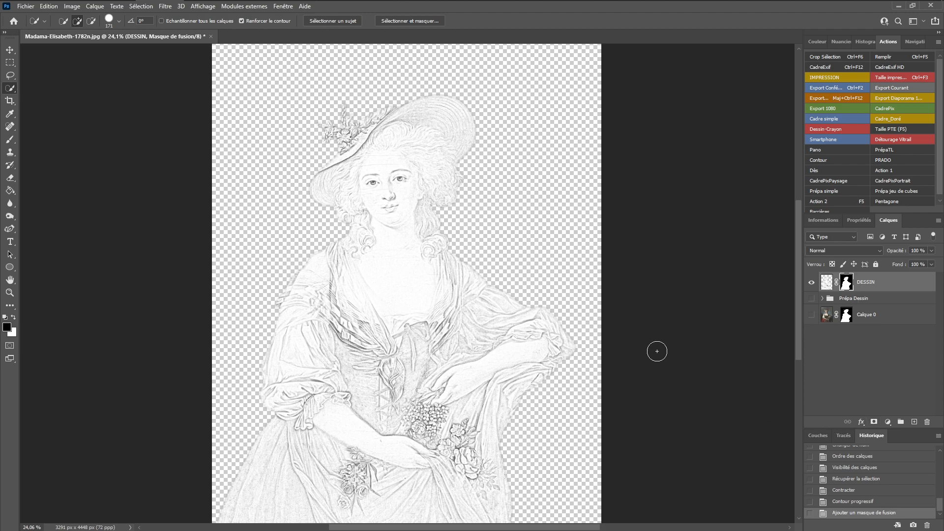
# Bring the face up close at about 80% and activate the Brush tool with the DESSIN mask targeted
pyautogui.scroll(1, 378, 155)
pyautogui.scroll(10, 372, 145)
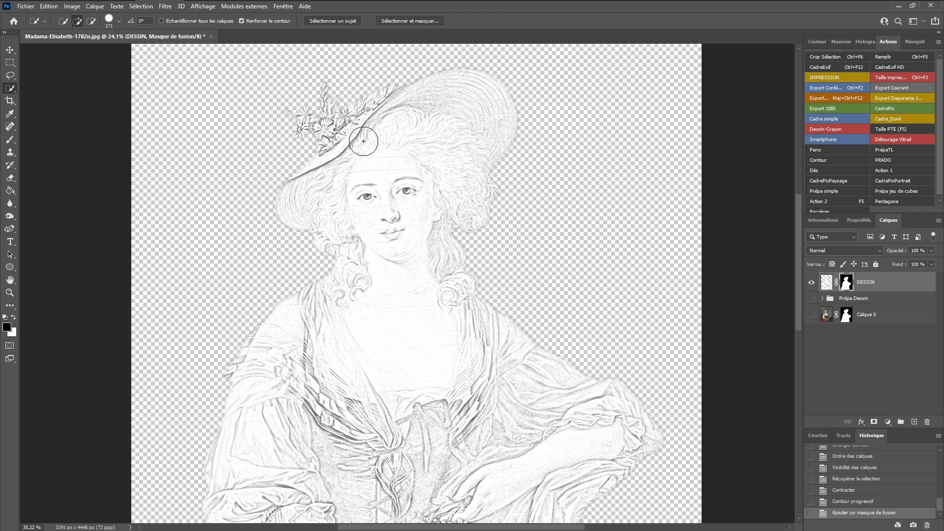
pyautogui.scroll(1, 352, 158)
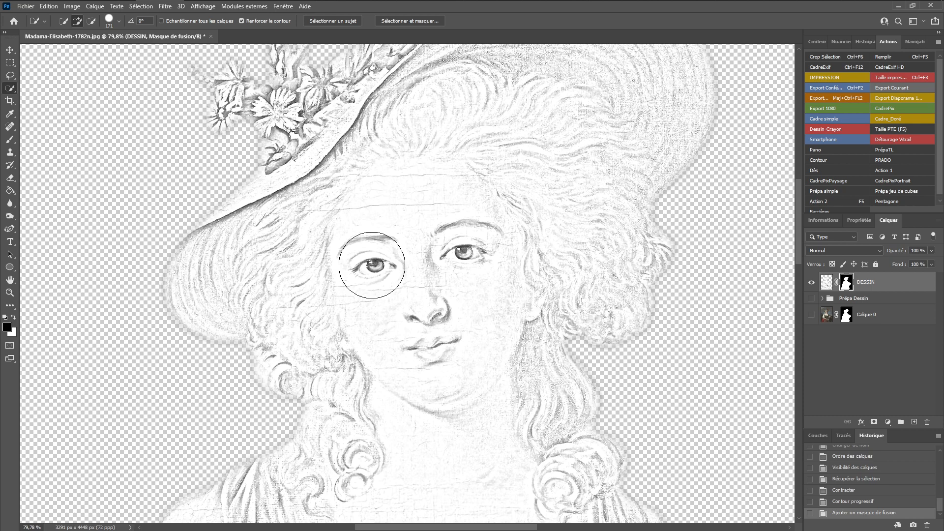
pyautogui.click(9, 141)
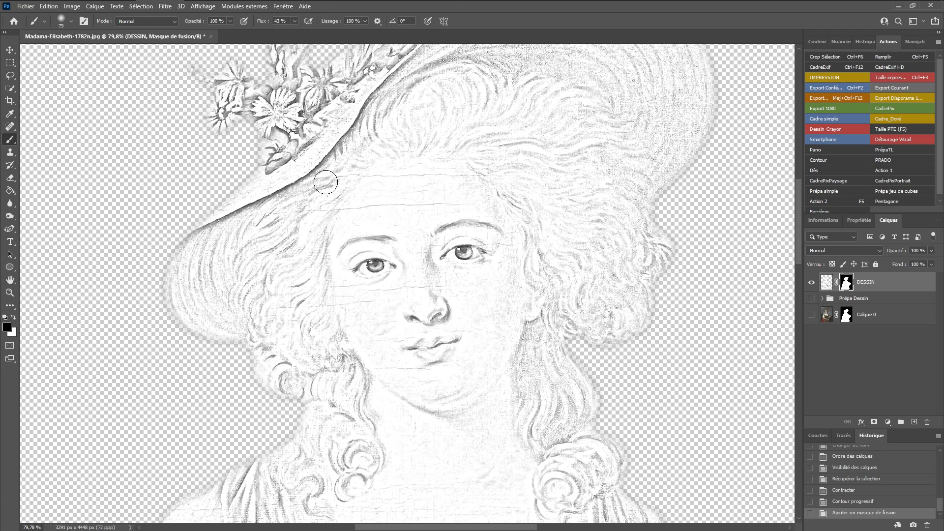
# Try painting black over one eye on the DESSIN mask at 43% flow, and undo both strokes
pyautogui.moveTo(374, 266); pyautogui.dragTo(379, 266)
pyautogui.click(364, 267)
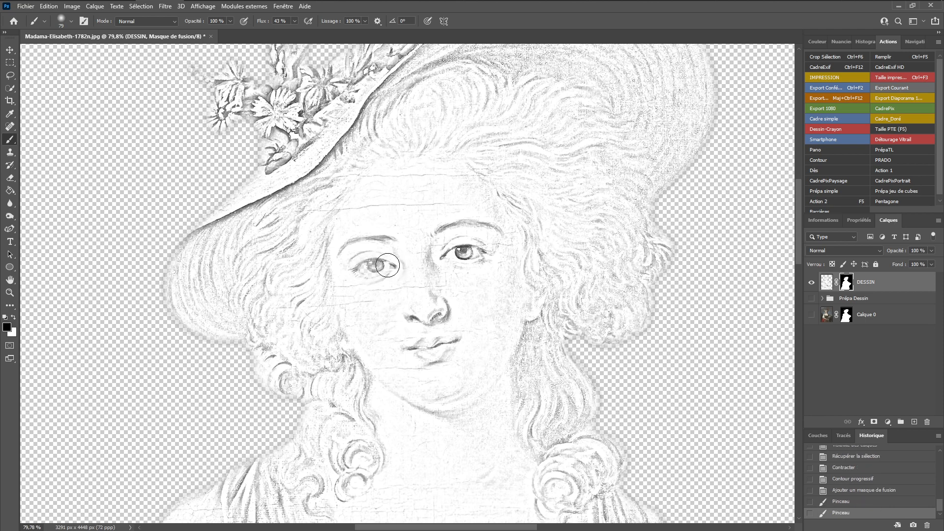
pyautogui.hotkey('ctrl', 'z')
pyautogui.hotkey('ctrl', 'z')
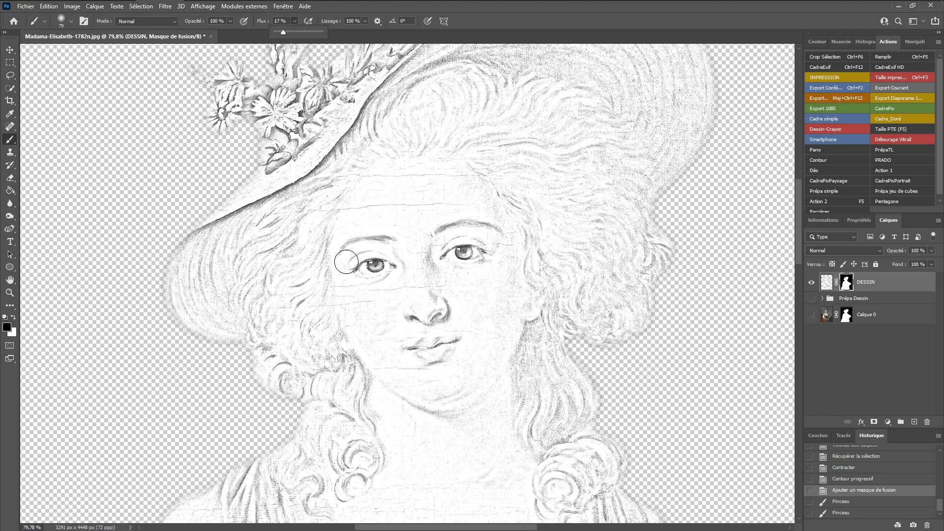
# Lightly fade both eyes by painting black on the DESSIN mask with the brush flow at 17%
pyautogui.click(373, 266)
pyautogui.moveTo(373, 266)
pyautogui.mouseDown()
pyautogui.moveTo(352, 269)
pyautogui.moveTo(368, 269)
pyautogui.mouseUp()
pyautogui.moveTo(457, 254)
pyautogui.mouseDown()
pyautogui.moveTo(465, 253)
pyautogui.moveTo(437, 261)
pyautogui.mouseUp()
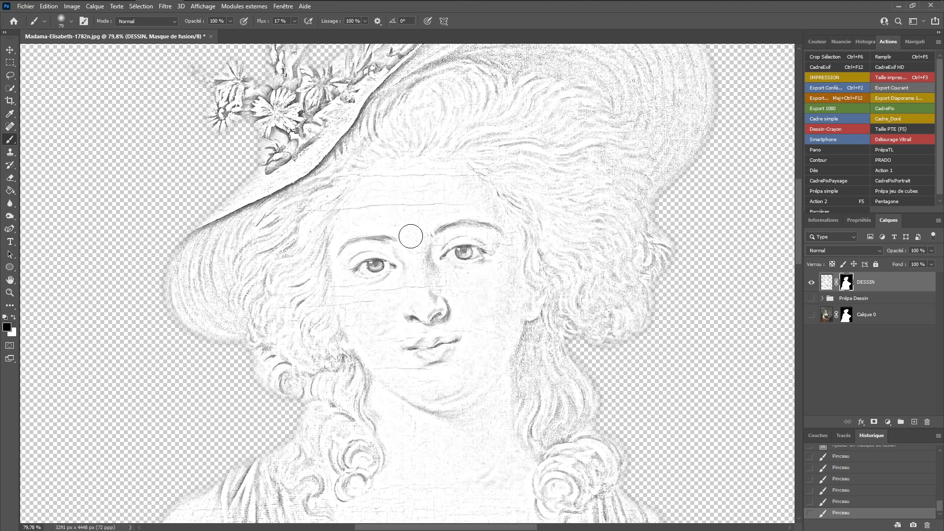
# Try fading the hat brim's dark edge on the DESSIN mask at 45% flow, and undo the stroke
pyautogui.click(294, 21)
pyautogui.moveTo(209, 224)
pyautogui.mouseDown()
pyautogui.moveTo(267, 205)
pyautogui.moveTo(325, 160)
pyautogui.mouseUp()
pyautogui.hotkey('ctrl', 'z')
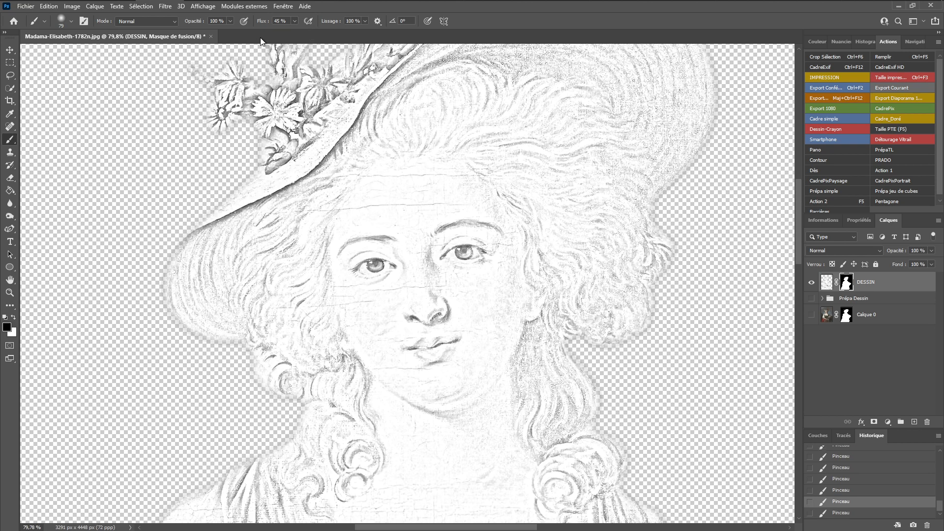
# Fade the hat brim's dark edge by painting black on the DESSIN mask with a 29 px brush at 12% flow
pyautogui.click(295, 20)
pyautogui.click(279, 32)
pyautogui.rightClick(223, 216)
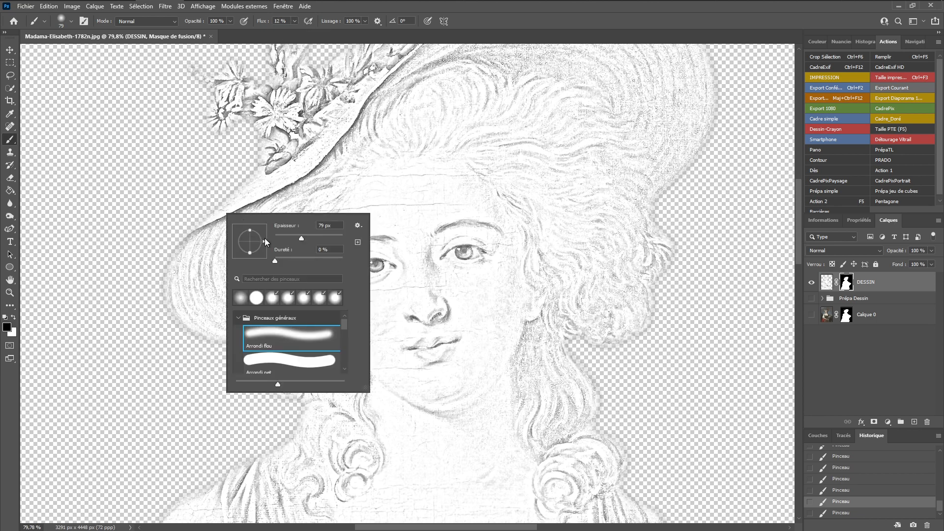
pyautogui.click(284, 238)
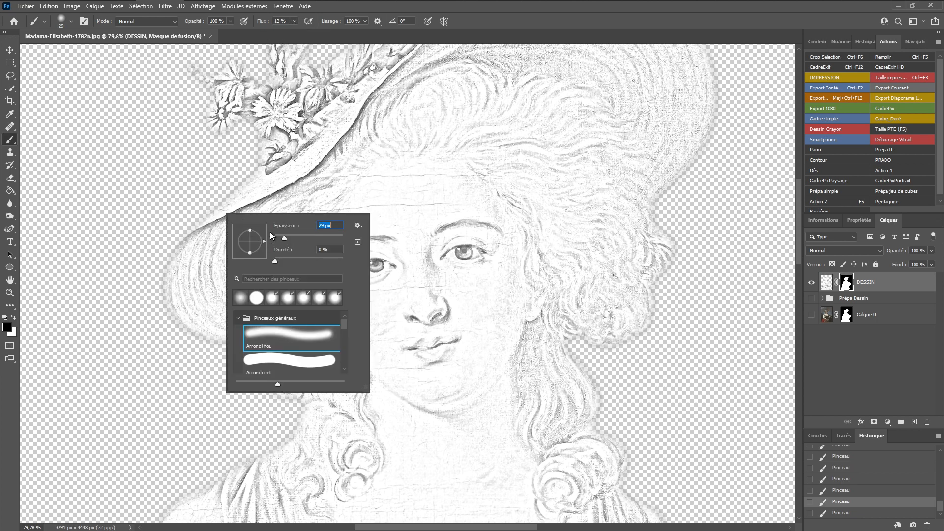
pyautogui.click(219, 221)
pyautogui.moveTo(303, 174); pyautogui.dragTo(401, 67)
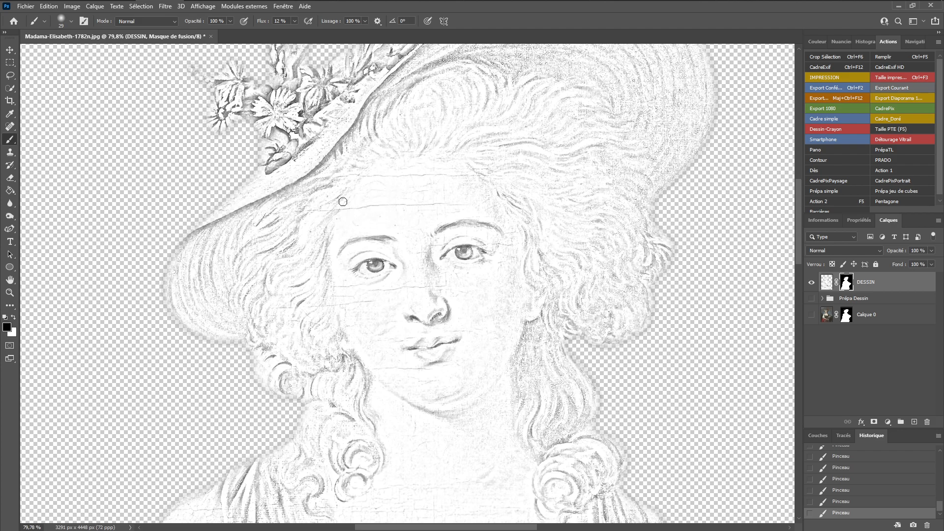
# Target the DESSIN layer's image instead of its mask and lower the layer's opacity to 83%
pyautogui.scroll(-5, 371, 204)
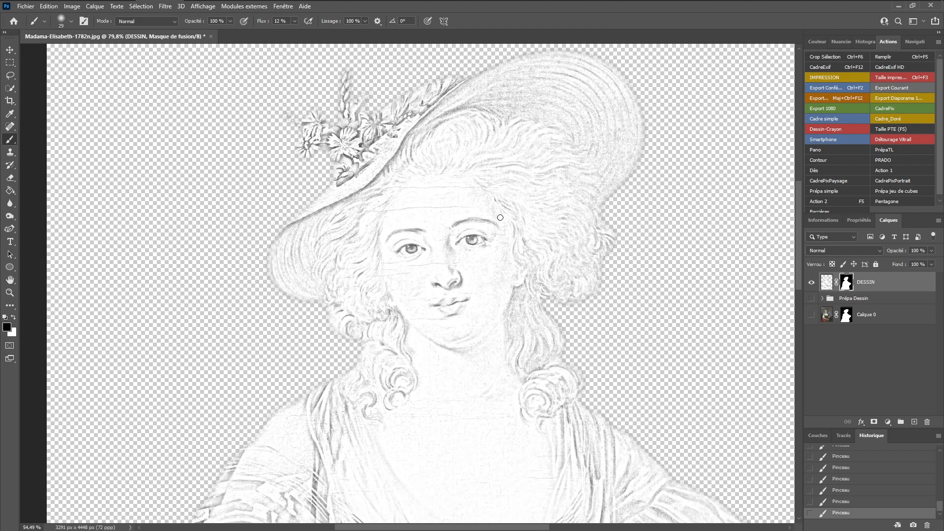
pyautogui.scroll(2, 490, 222)
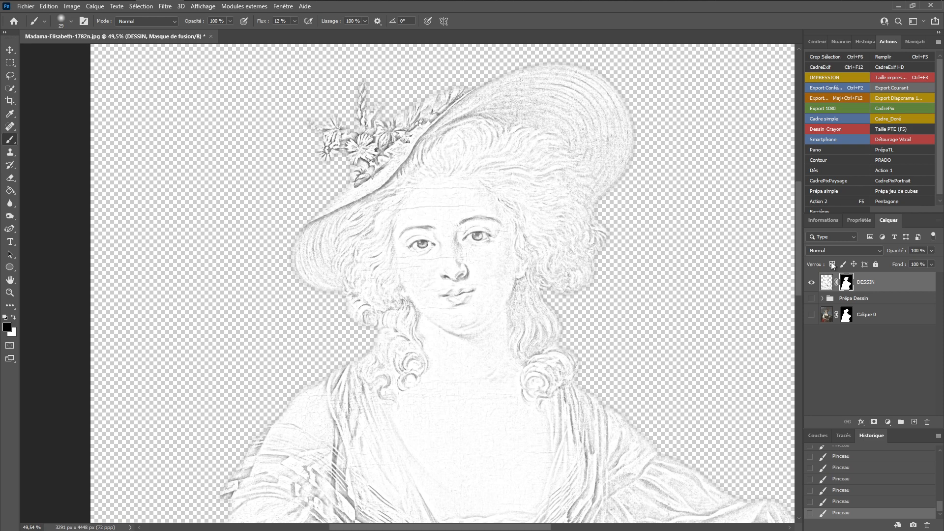
pyautogui.click(827, 284)
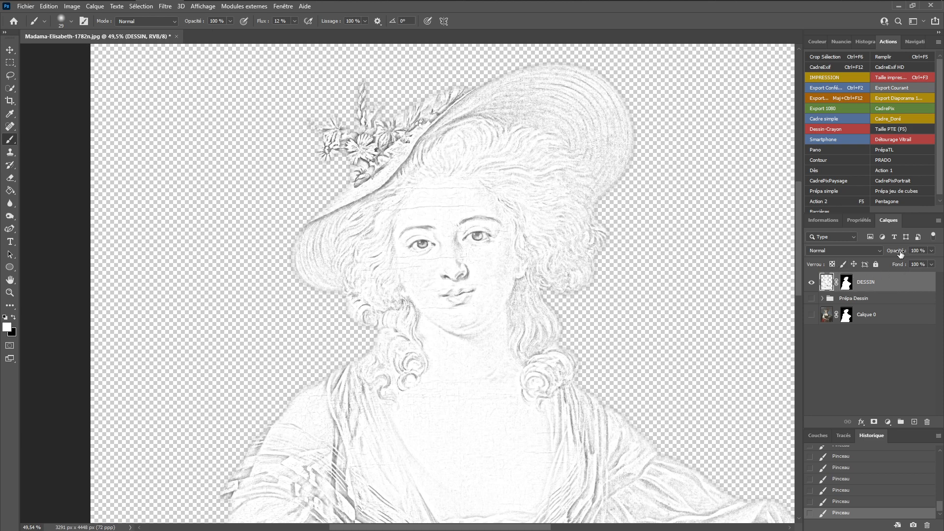
pyautogui.moveTo(899, 253); pyautogui.dragTo(892, 253)
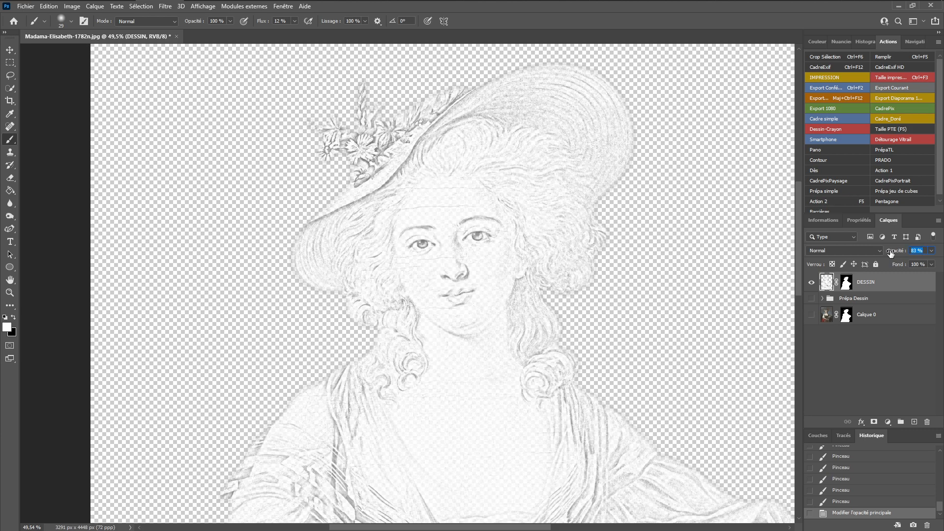
pyautogui.moveTo(891, 253); pyautogui.dragTo(890, 251)
# Export the drawing at full size as a transparent PNG named Madama-Elisabeth-1782DDDD.png in the Originaux folder
pyautogui.hotkey('ctrl', 'alt', 'shift', 'w')
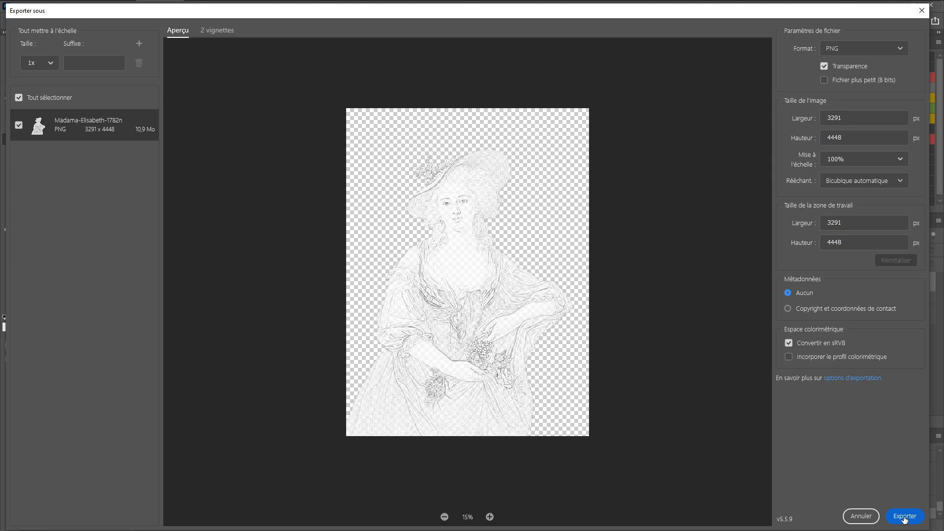
pyautogui.click(905, 516)
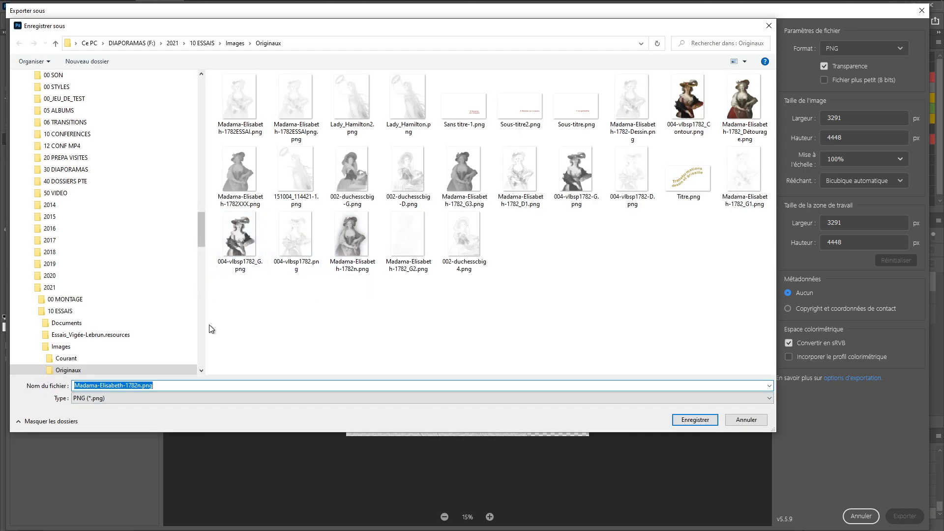
pyautogui.click(141, 385)
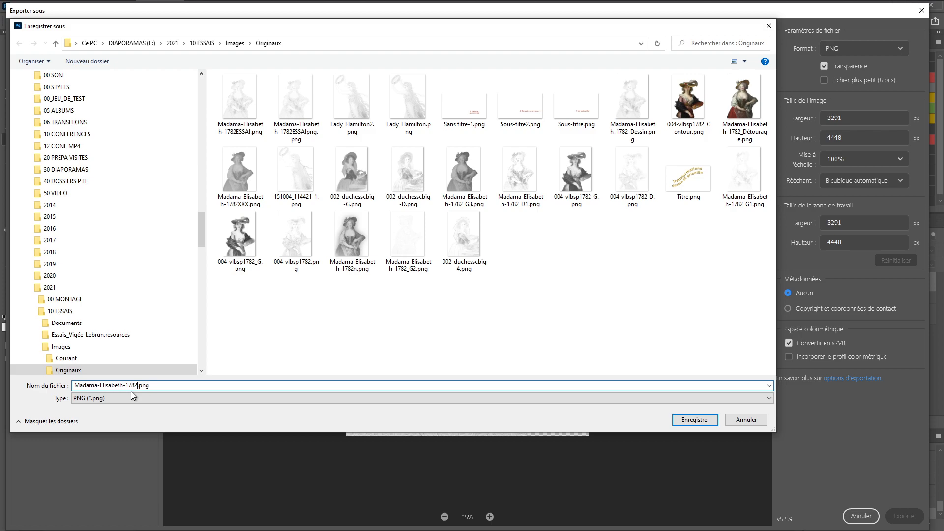
pyautogui.write('DDDD')
pyautogui.press('Return')
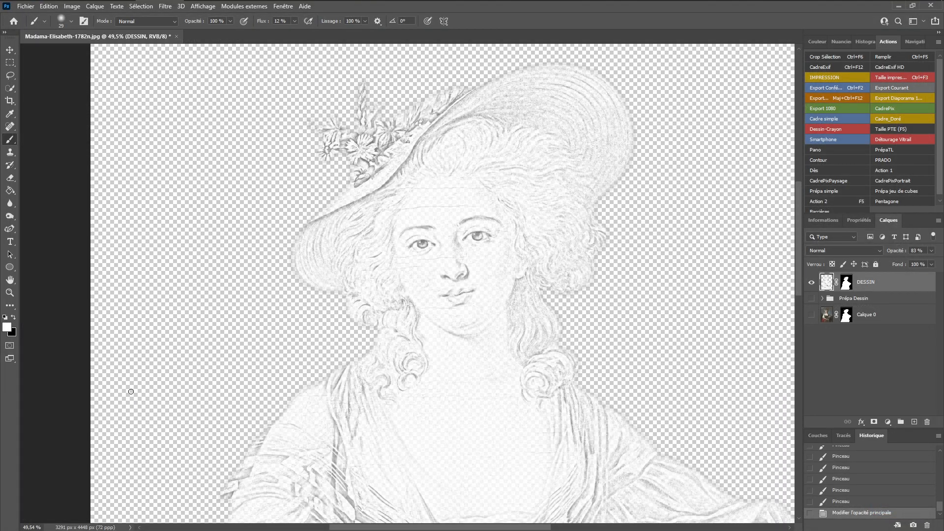
# Switch to PTE AV Studio Pro and insert Madama-Elisabeth-1782DDDD.png as the third slide, right after the framed painting slide
pyautogui.hotkey('alt', 'Tab')
pyautogui.hotkey('alt', 'Tab')
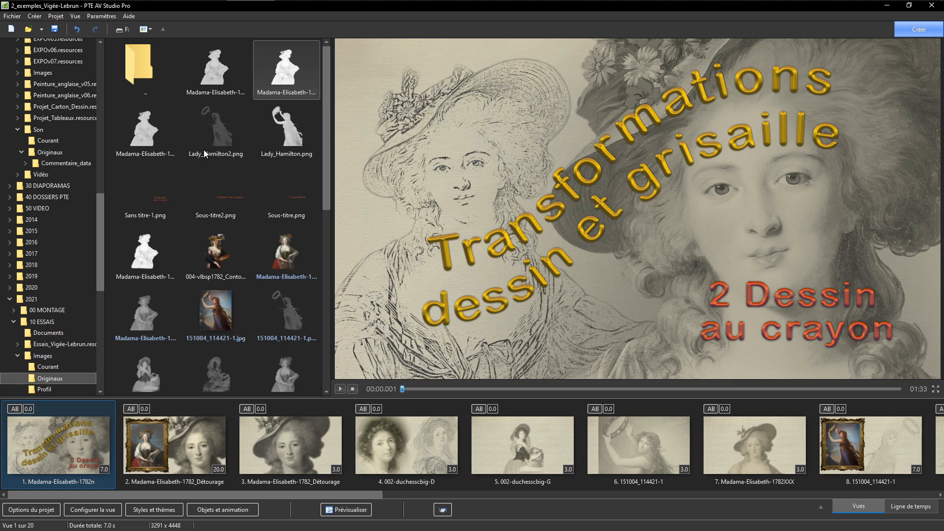
pyautogui.click(224, 60)
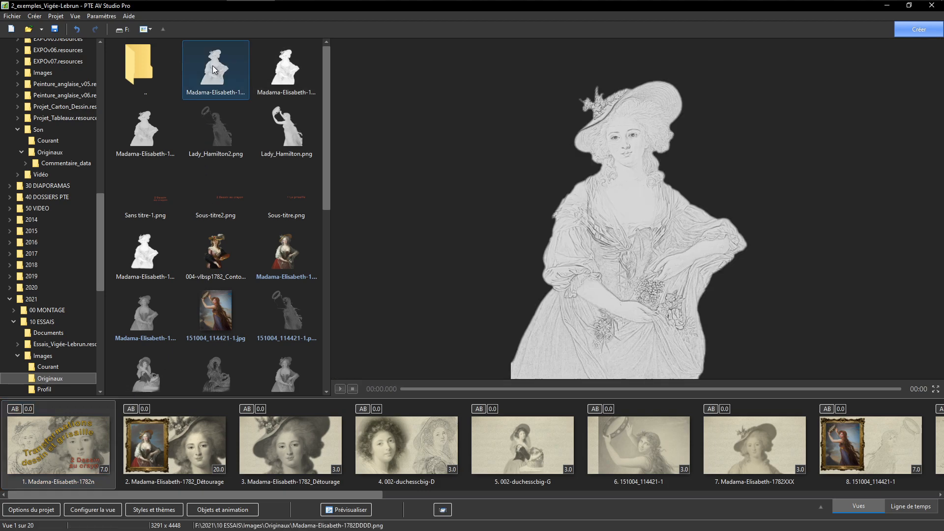
pyautogui.moveTo(213, 65); pyautogui.dragTo(227, 455)
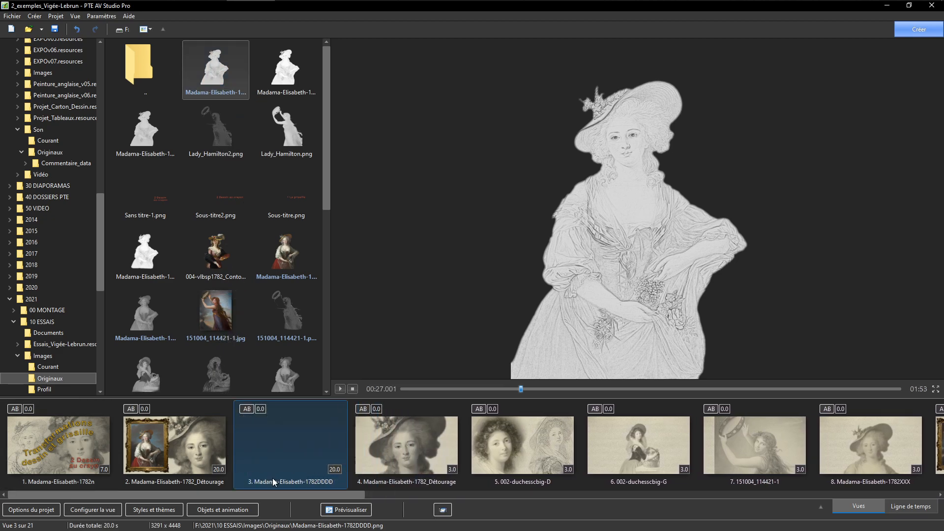
pyautogui.click(299, 468)
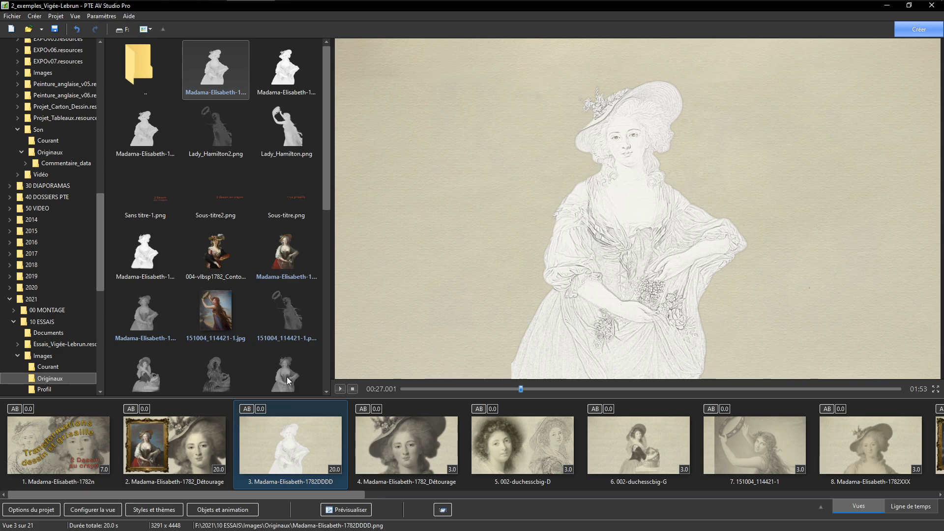
# Open slide 3's object editor and add a Sépia toning filter to the drawing
pyautogui.doubleClick(285, 450)
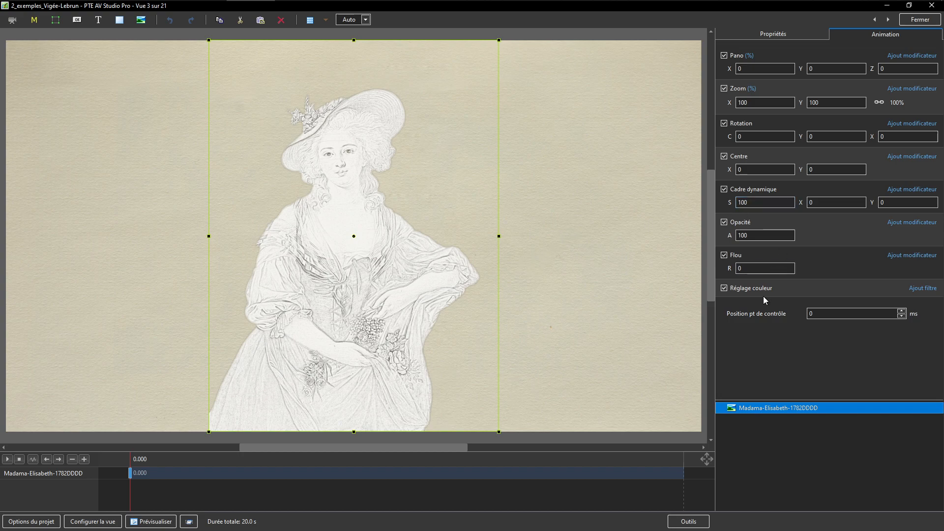
pyautogui.click(923, 288)
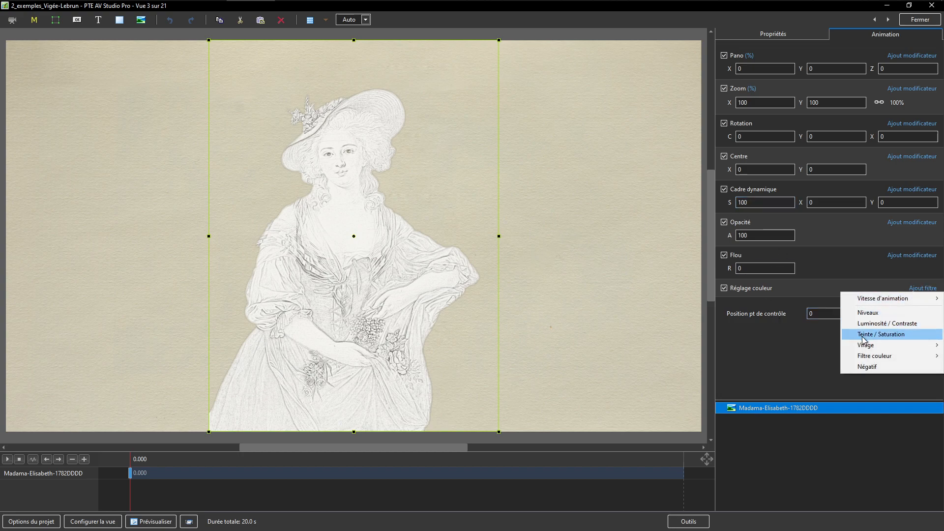
pyautogui.moveTo(868, 346)
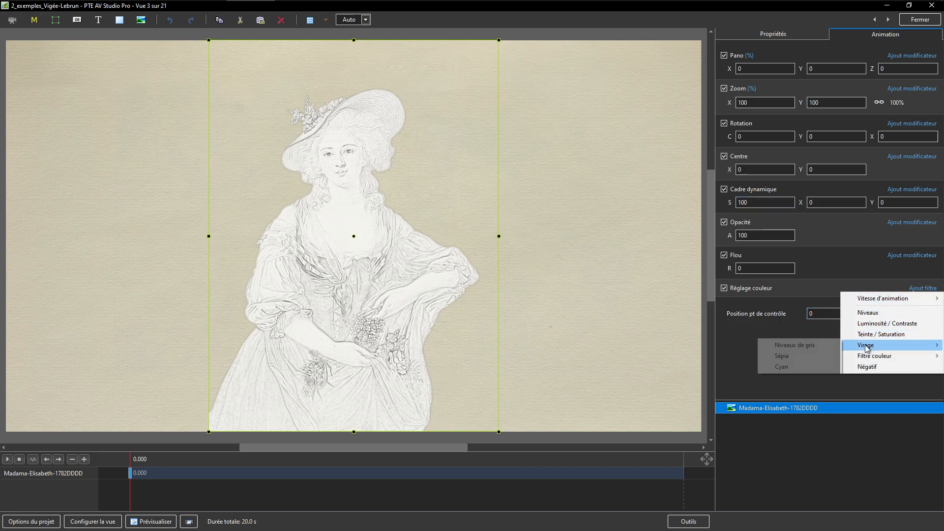
pyautogui.click(793, 361)
# Sample the paper background as the toning colour and darken it to about 6F6E62
pyautogui.click(884, 315)
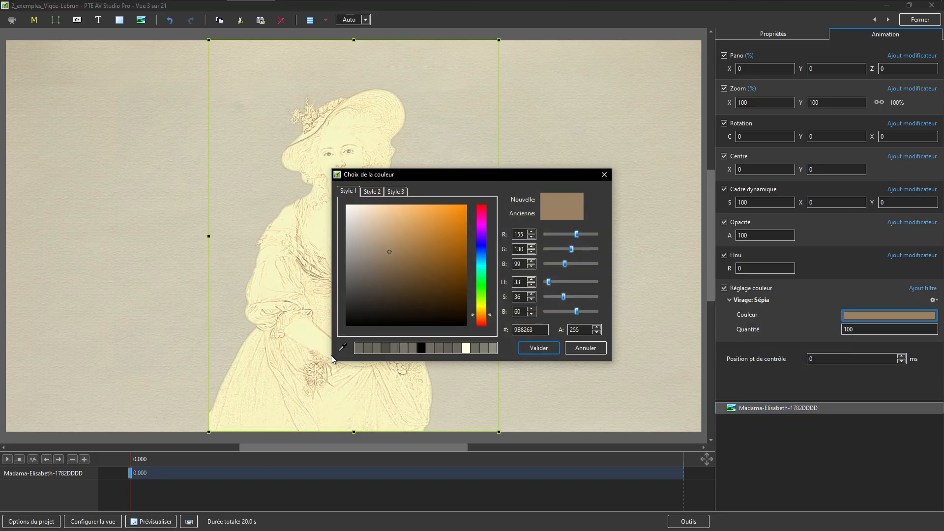
pyautogui.click(343, 347)
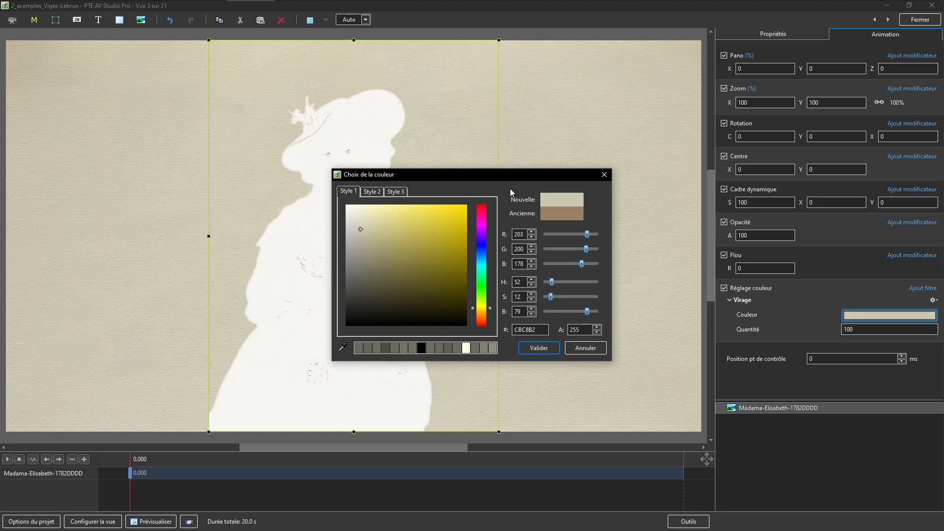
pyautogui.moveTo(463, 179); pyautogui.dragTo(555, 157)
pyautogui.click(466, 170)
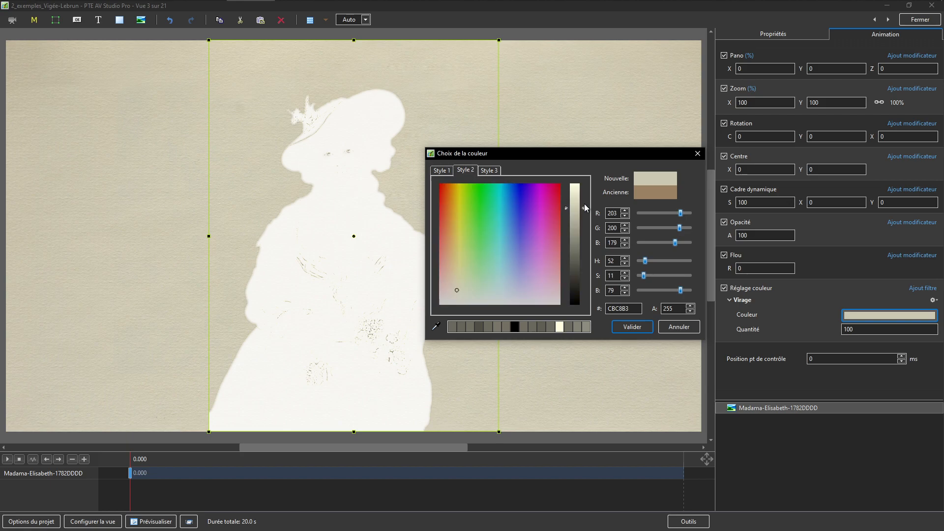
pyautogui.moveTo(584, 208); pyautogui.dragTo(580, 248)
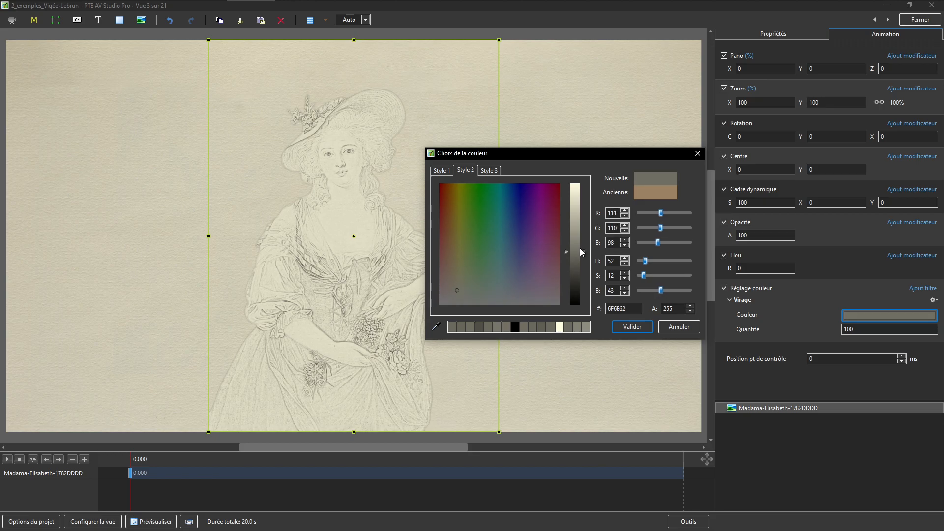
pyautogui.moveTo(580, 248); pyautogui.dragTo(580, 249)
pyautogui.click(631, 328)
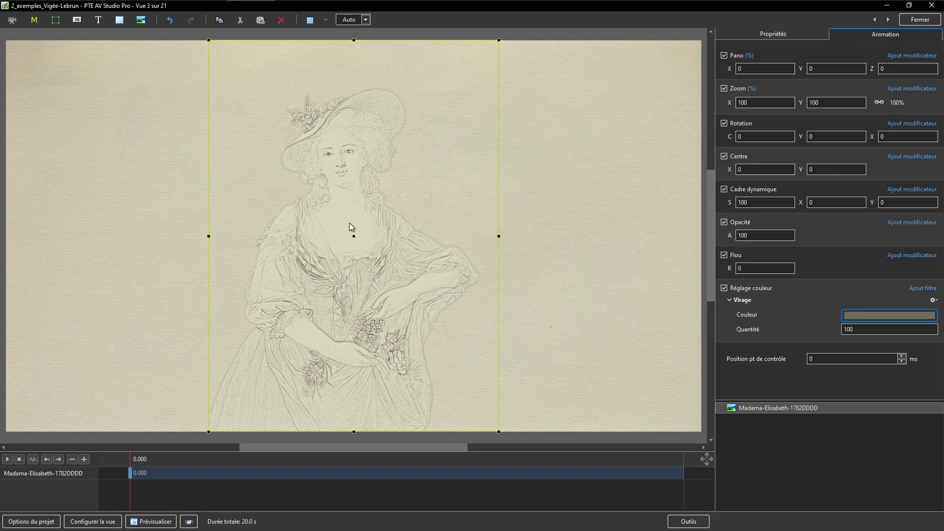
# Add a Niveaux filter with black point 29 and midtones 1, and set the drawing's blur to -3
pyautogui.click(924, 289)
pyautogui.click(816, 313)
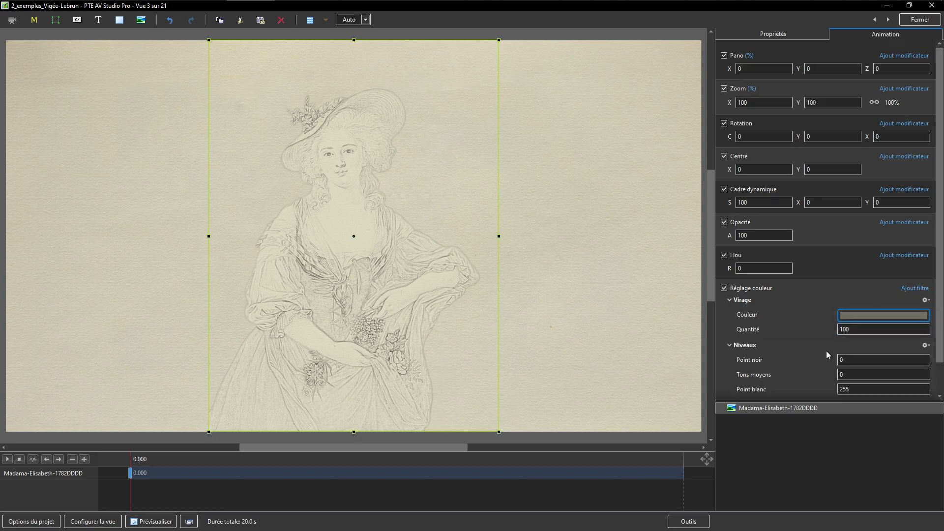
pyautogui.moveTo(808, 364); pyautogui.dragTo(824, 361)
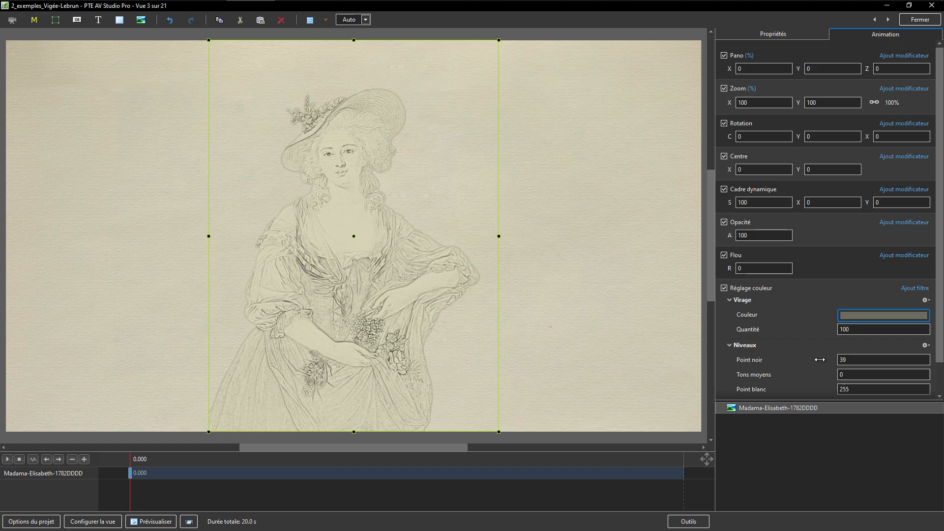
pyautogui.moveTo(817, 360); pyautogui.dragTo(822, 376)
pyautogui.moveTo(731, 269); pyautogui.dragTo(729, 269)
# Enlarge the drawing to 301% and reposition it so the head fills the middle of the slide
pyautogui.moveTo(732, 103); pyautogui.dragTo(797, 104)
pyautogui.moveTo(386, 142); pyautogui.dragTo(389, 283)
pyautogui.moveTo(732, 103); pyautogui.dragTo(763, 104)
pyautogui.moveTo(294, 172); pyautogui.dragTo(243, 264)
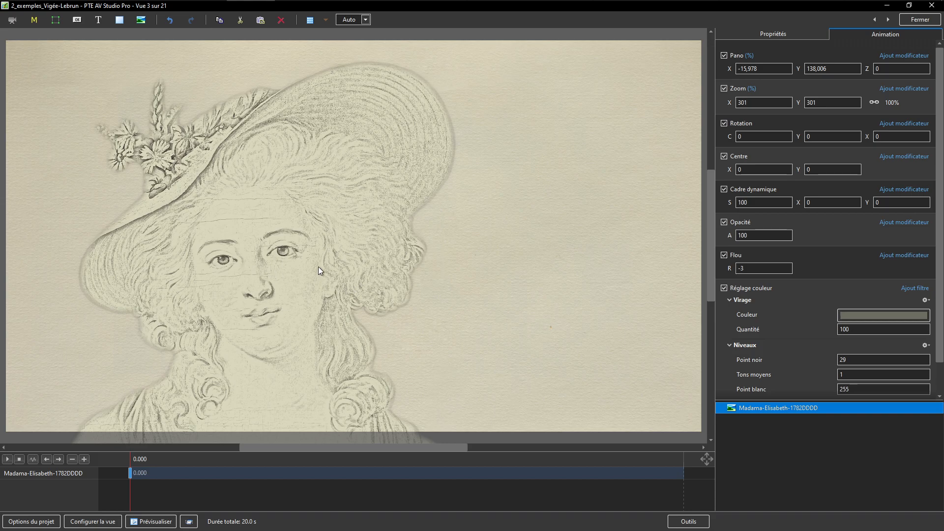
pyautogui.moveTo(725, 102)
pyautogui.mouseDown()
pyautogui.moveTo(738, 106)
pyautogui.moveTo(725, 118)
pyautogui.mouseUp()
pyautogui.moveTo(303, 243); pyautogui.dragTo(368, 238)
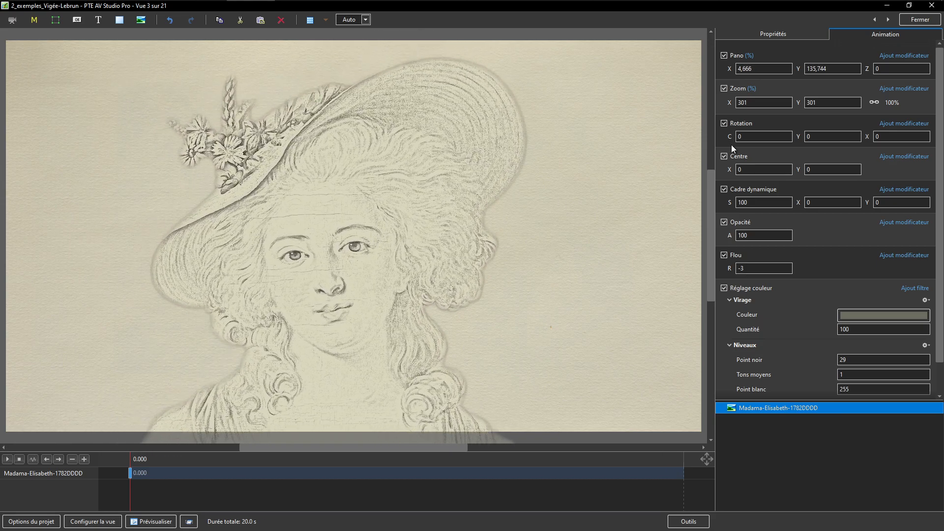
# Enlarge the drawing further to 664% and shift it to frame the face in close-up
pyautogui.moveTo(729, 101); pyautogui.dragTo(787, 145)
pyautogui.moveTo(444, 198); pyautogui.dragTo(492, 335)
pyautogui.moveTo(735, 103); pyautogui.dragTo(782, 107)
pyautogui.moveTo(468, 199); pyautogui.dragTo(464, 233)
# Set the drawing's opacity to 98 and zoom to 200, place it at about pan X 35, Y 52, and close the editor
pyautogui.moveTo(731, 235)
pyautogui.mouseDown()
pyautogui.moveTo(703, 241)
pyautogui.moveTo(727, 236)
pyautogui.mouseUp()
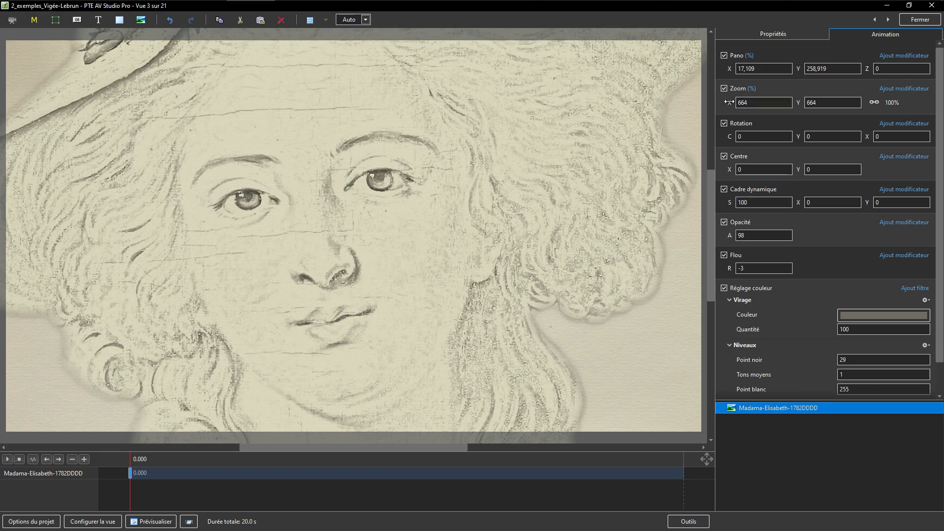
pyautogui.click(756, 105)
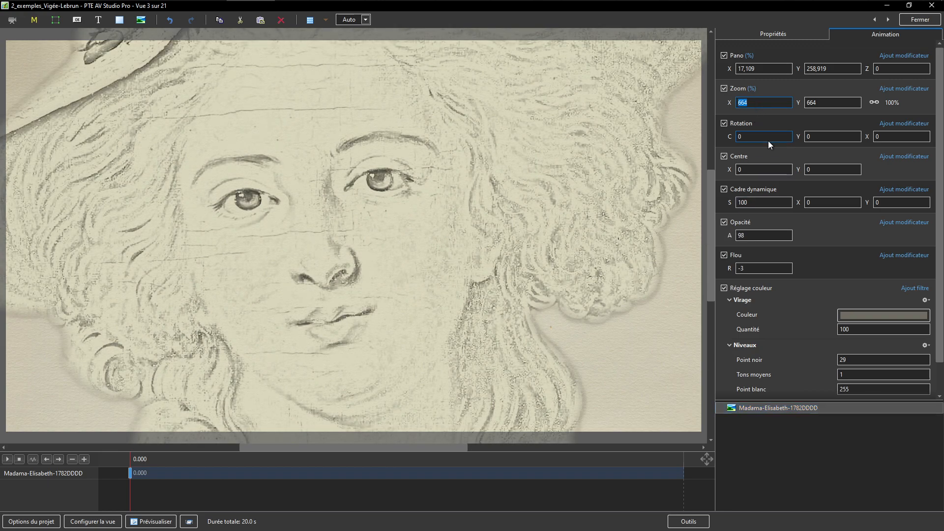
pyautogui.write('200')
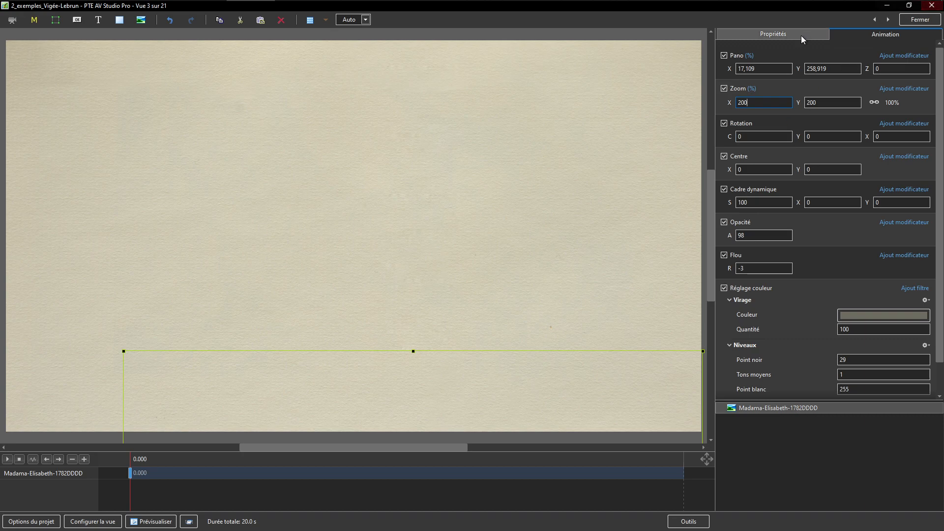
pyautogui.doubleClick(796, 69)
pyautogui.moveTo(431, 285); pyautogui.dragTo(493, 375)
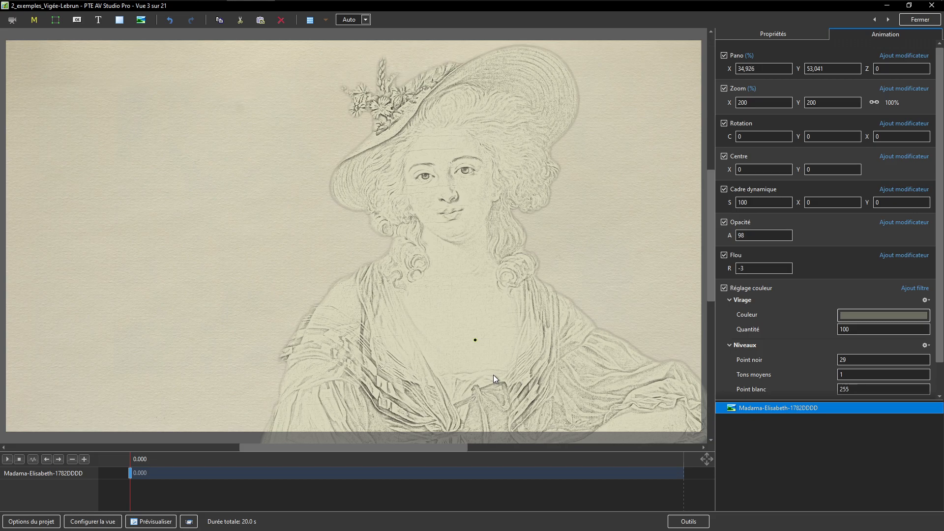
pyautogui.moveTo(494, 375); pyautogui.dragTo(495, 373)
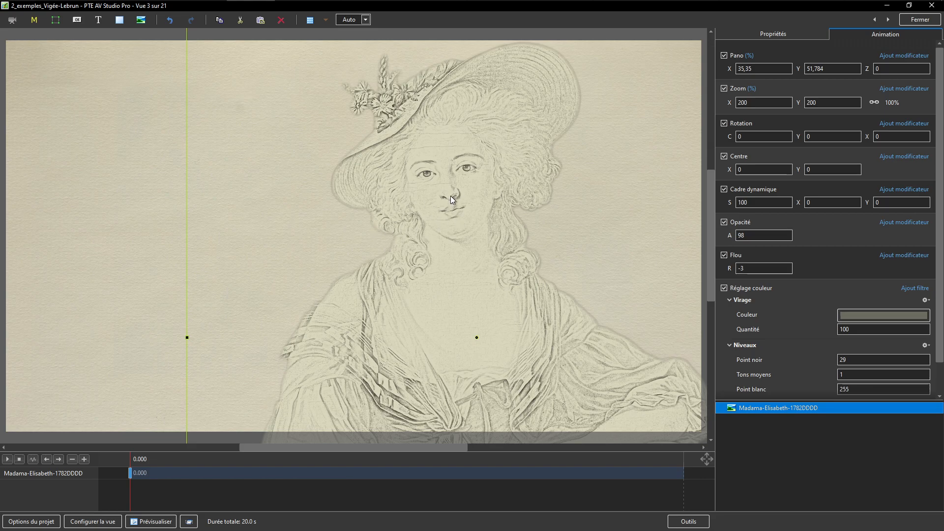
pyautogui.click(920, 23)
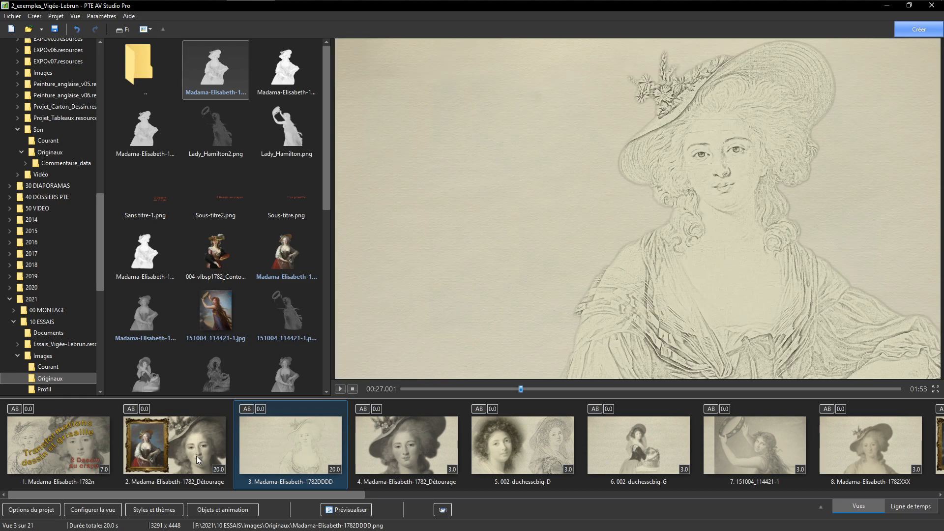
# Copy the framed painting group Cadre1 from slide 2 and paste it into slide 3 with the pencil drawing
pyautogui.click(138, 444)
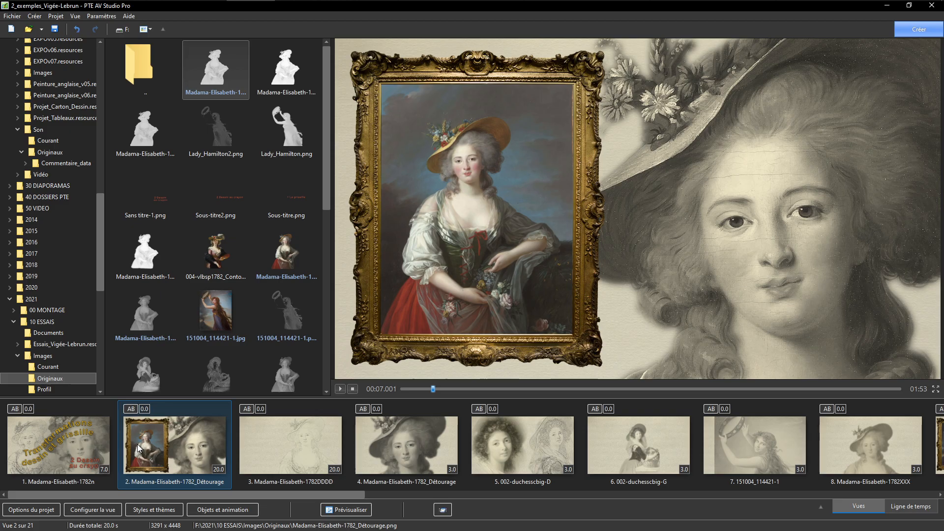
pyautogui.doubleClick(137, 444)
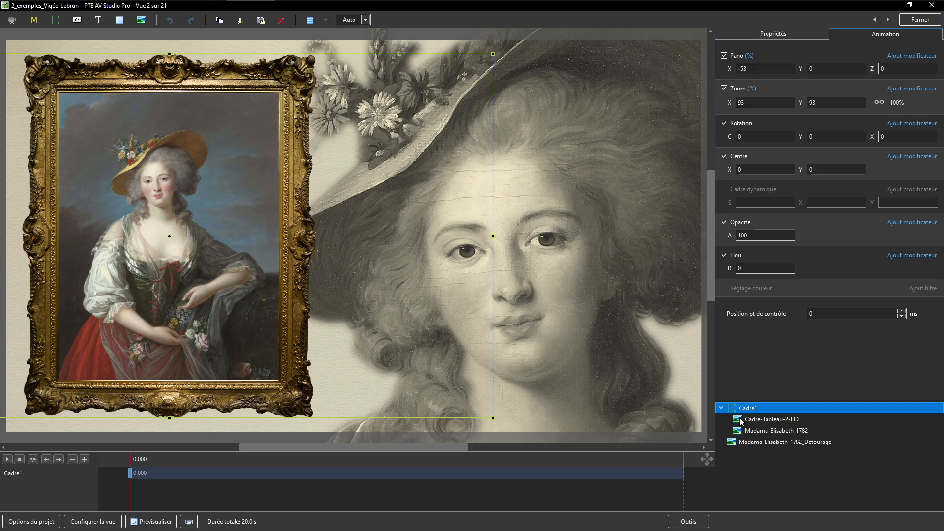
pyautogui.click(888, 20)
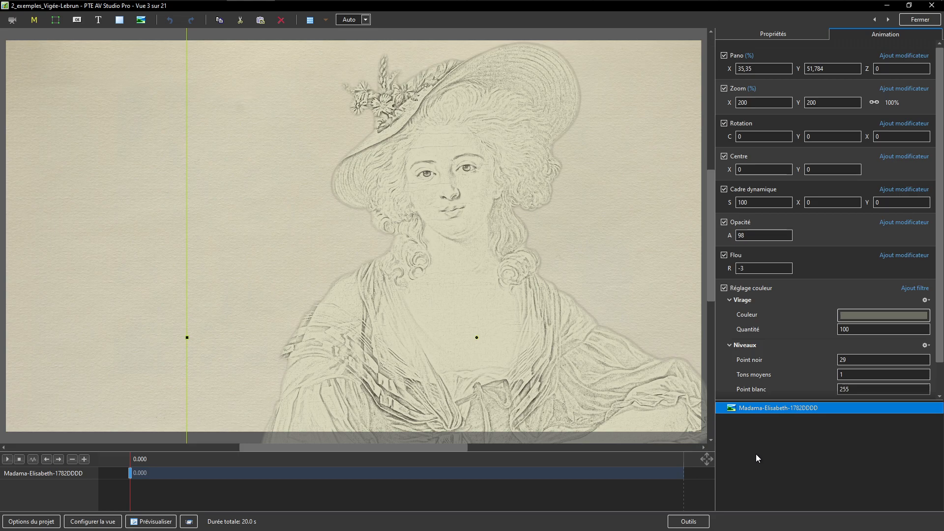
pyautogui.click(756, 458)
pyautogui.hotkey('ctrl', 'v')
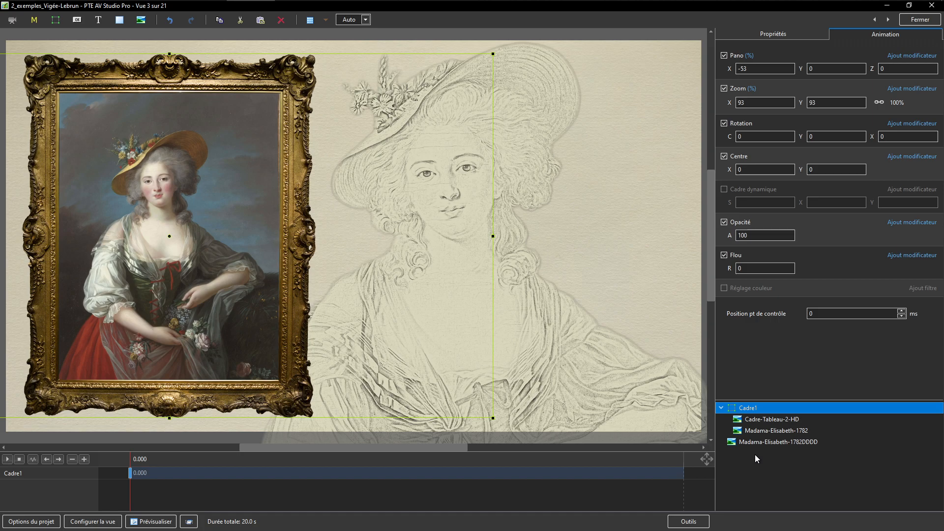
# Move the pencil drawing away from the framed painting to about pan X 49, Y 55, and preview the slide full screen
pyautogui.click(769, 432)
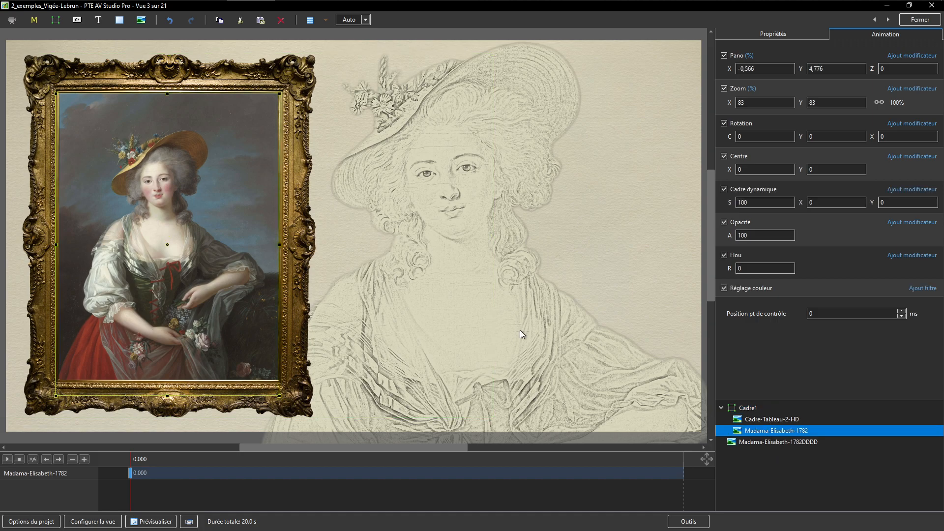
pyautogui.click(456, 294)
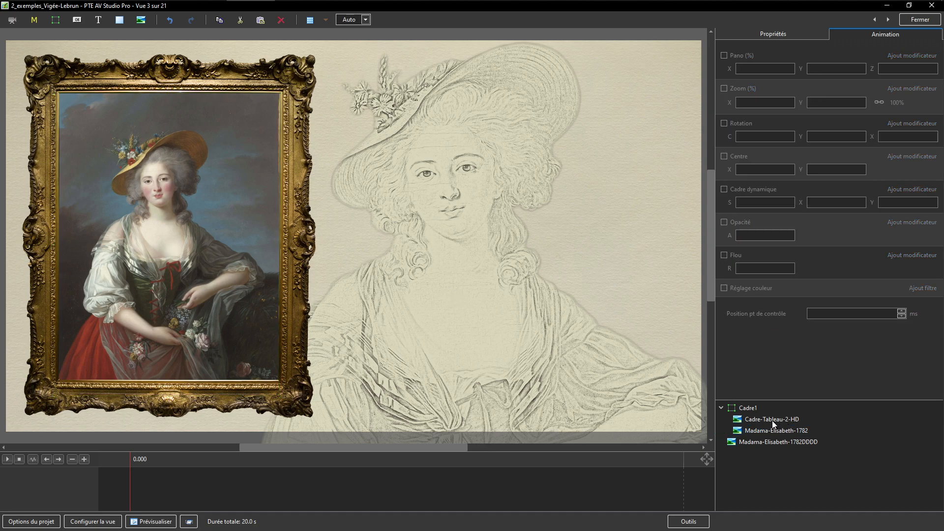
pyautogui.click(775, 433)
pyautogui.click(757, 441)
pyautogui.moveTo(482, 316); pyautogui.dragTo(527, 323)
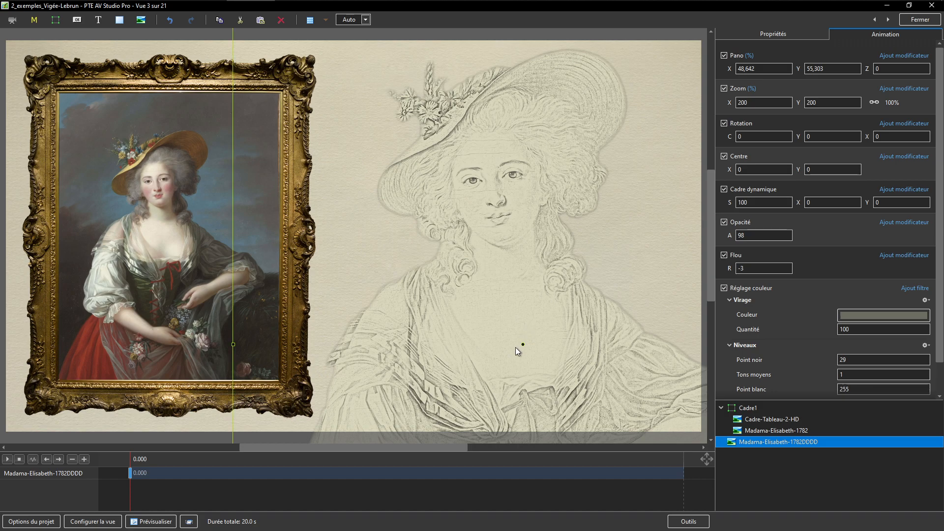
pyautogui.click(189, 522)
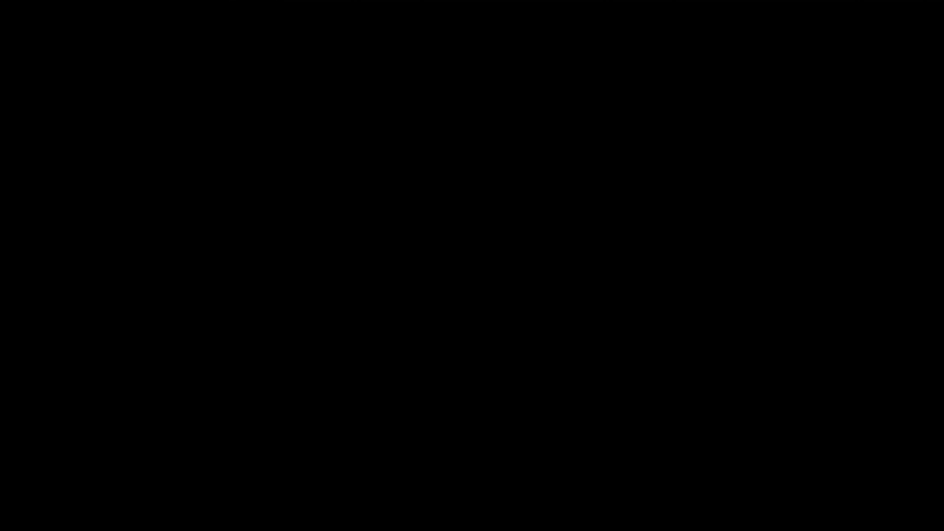